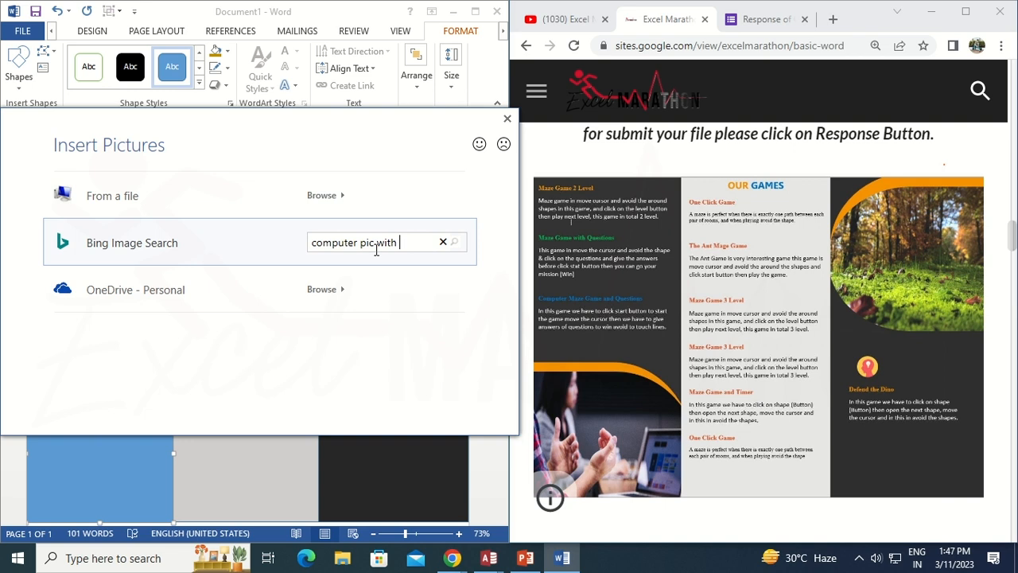
Search online pictures for "computer pic with" and insert a photo of a person working on a laptop
{"action": "key", "text": "Return"}
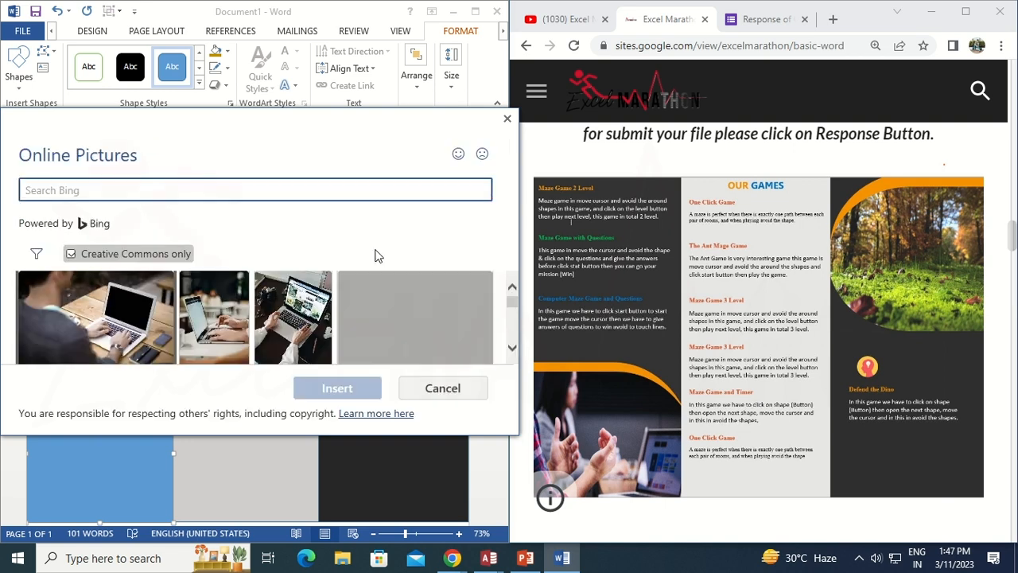
{"action": "left_click", "coordinate": [512, 312]}
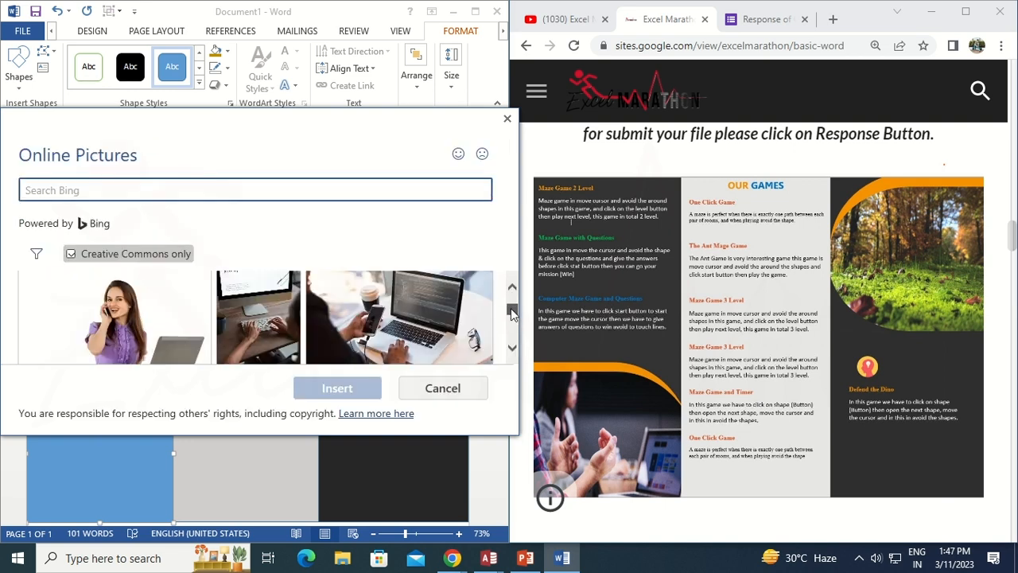
{"action": "scroll", "coordinate": [511, 318], "scroll_direction": "down", "scroll_amount": 2}
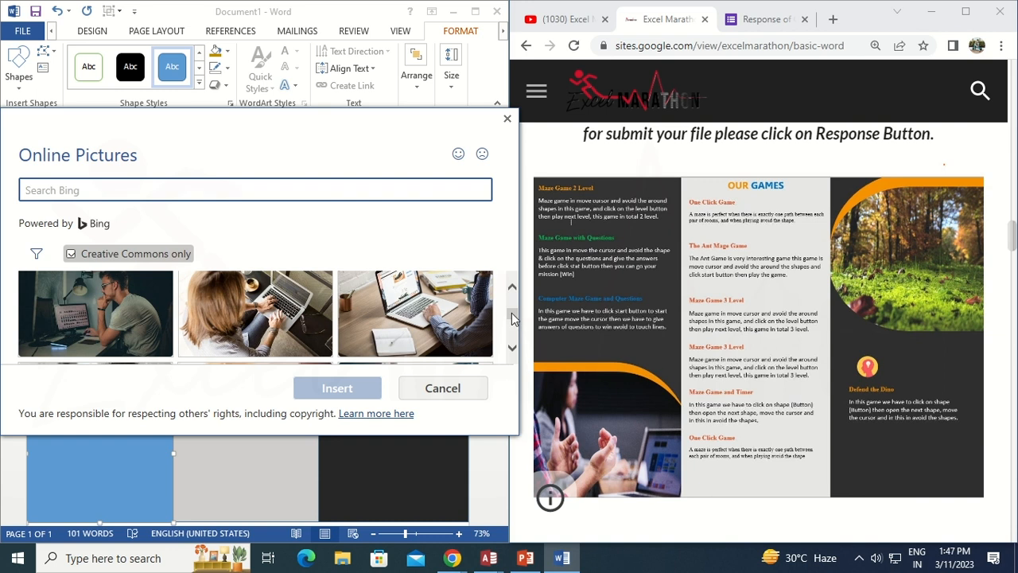
{"action": "scroll", "coordinate": [441, 326], "scroll_direction": "up", "scroll_amount": 2}
{"action": "left_click", "coordinate": [377, 334]}
{"action": "left_click", "coordinate": [334, 380]}
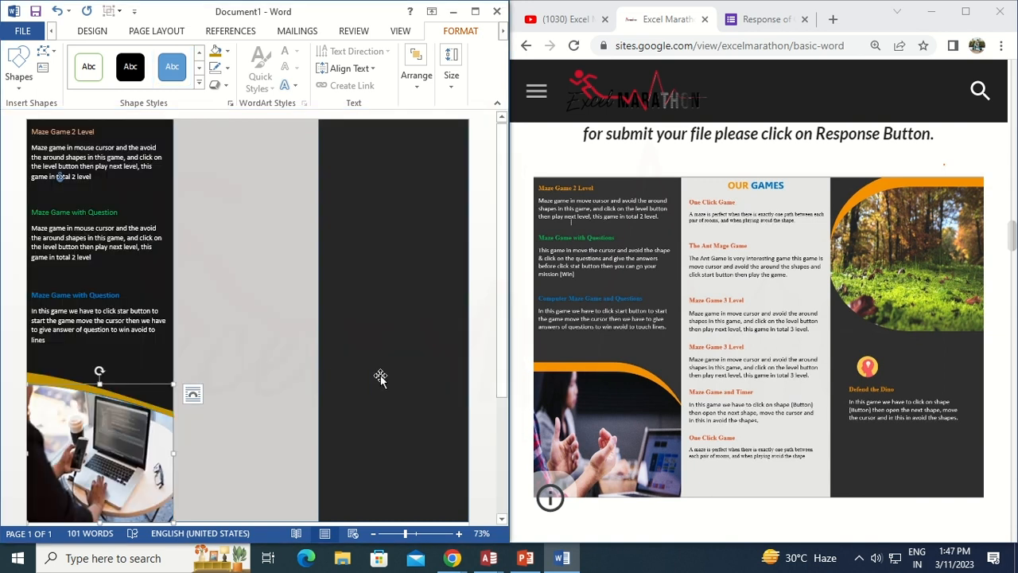
Draw a text box at the top of the middle panel for the "OUR GAME" heading
{"action": "left_click", "coordinate": [221, 421]}
{"action": "left_click", "coordinate": [51, 30]}
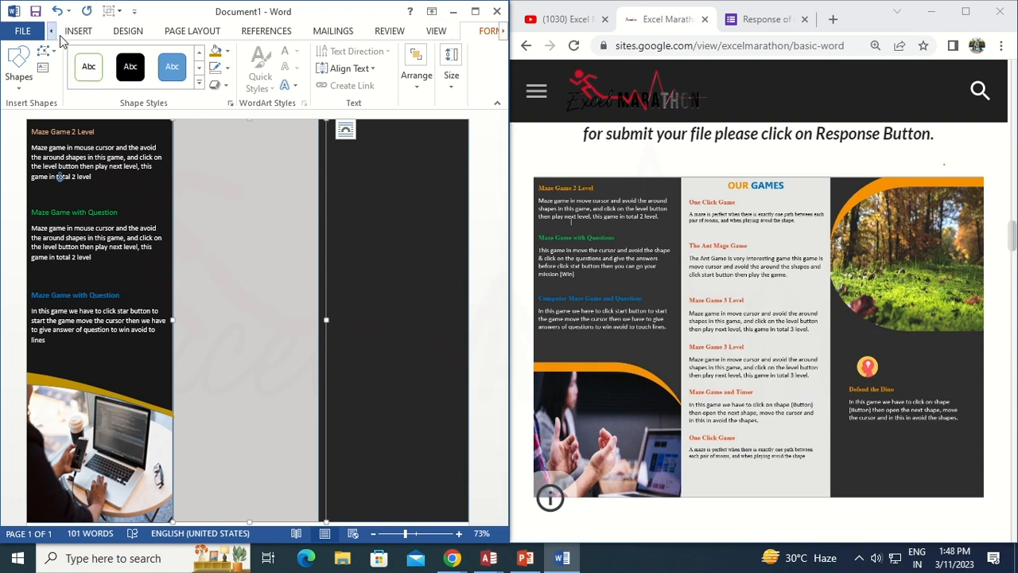
{"action": "left_click", "coordinate": [81, 30]}
{"action": "left_click", "coordinate": [417, 75]}
{"action": "left_click", "coordinate": [419, 136]}
{"action": "left_click", "coordinate": [456, 471]}
{"action": "left_click_drag", "start_coordinate": [197, 134], "coordinate": [294, 155]}
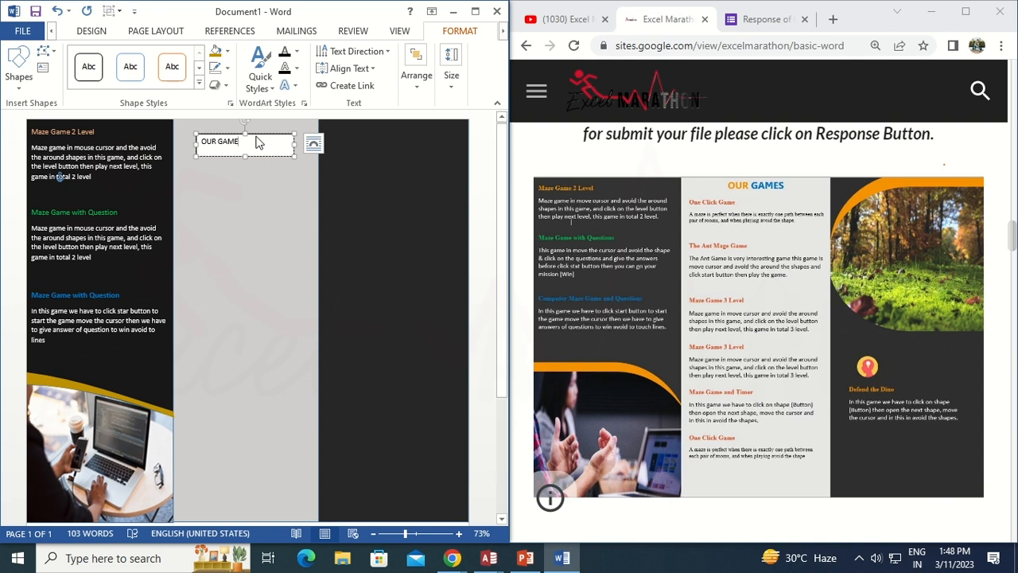
Enlarge the "OUR GAME" heading to 22 pt and adjust the text box size
{"action": "left_click_drag", "start_coordinate": [260, 133], "coordinate": [190, 136]}
{"action": "left_click", "coordinate": [302, 91]}
{"action": "left_click", "coordinate": [302, 91]}
{"action": "left_click", "coordinate": [302, 91]}
{"action": "left_click", "coordinate": [302, 92]}
{"action": "left_click", "coordinate": [302, 91]}
{"action": "left_click", "coordinate": [303, 91]}
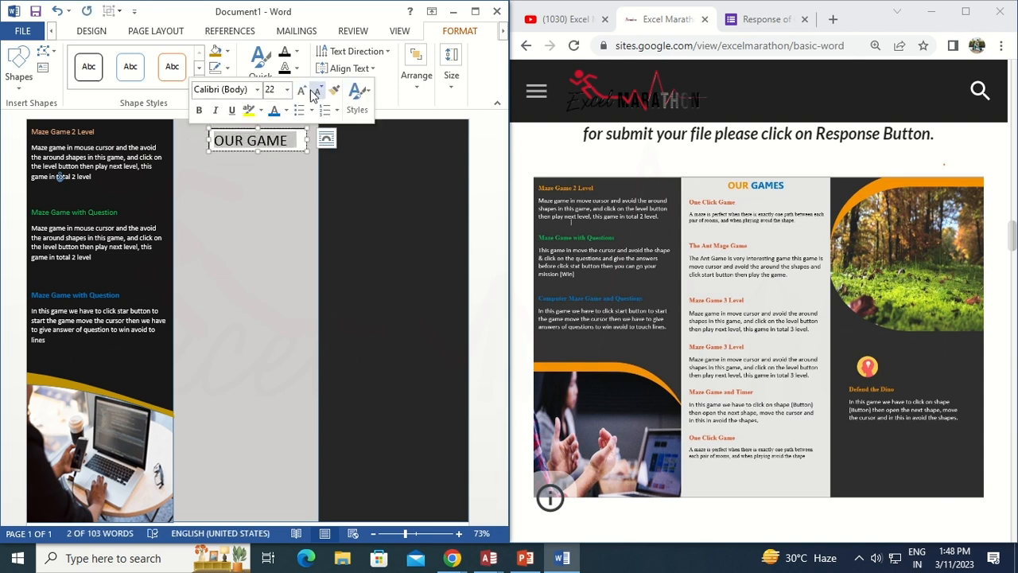
{"action": "left_click", "coordinate": [272, 157]}
{"action": "left_click_drag", "start_coordinate": [278, 151], "coordinate": [273, 143]}
Remove the fill and outline of the heading text box
{"action": "right_click", "coordinate": [273, 143]}
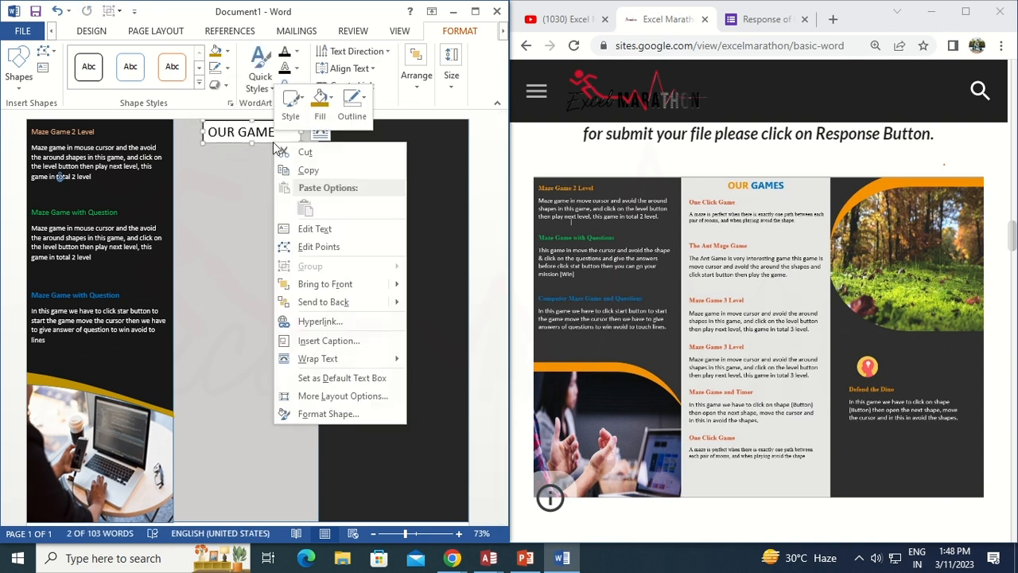
{"action": "left_click", "coordinate": [320, 102]}
{"action": "left_click", "coordinate": [343, 250]}
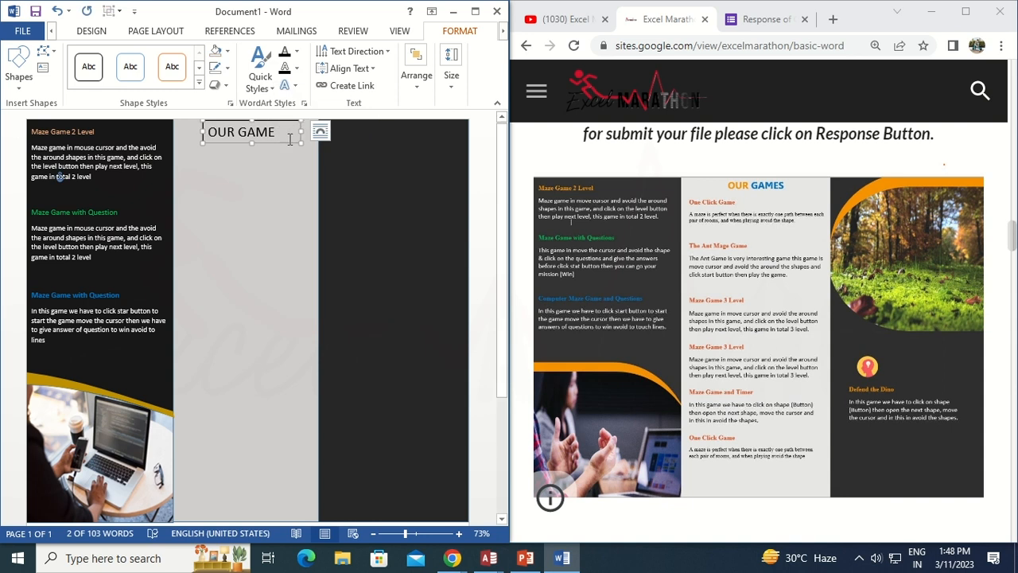
{"action": "right_click", "coordinate": [291, 139]}
{"action": "left_click", "coordinate": [368, 100]}
{"action": "left_click", "coordinate": [385, 247]}
{"action": "left_click_drag", "start_coordinate": [278, 142], "coordinate": [277, 141]}
Color the word "OUR" gold, make the heading bold, and color "GAME" blue
{"action": "double_click", "coordinate": [232, 129]}
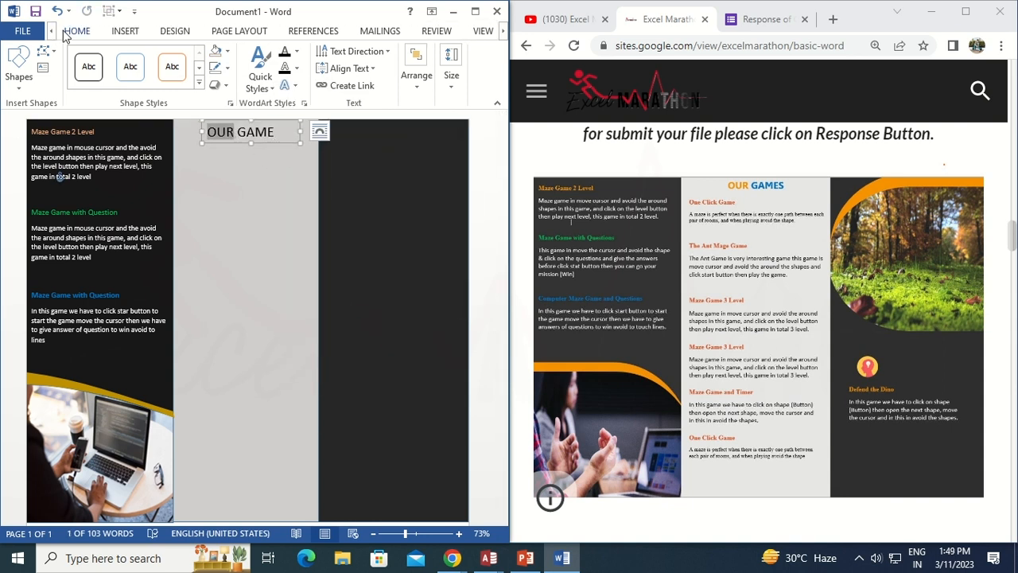
{"action": "left_click", "coordinate": [74, 31]}
{"action": "left_click", "coordinate": [126, 85]}
{"action": "left_click", "coordinate": [209, 180]}
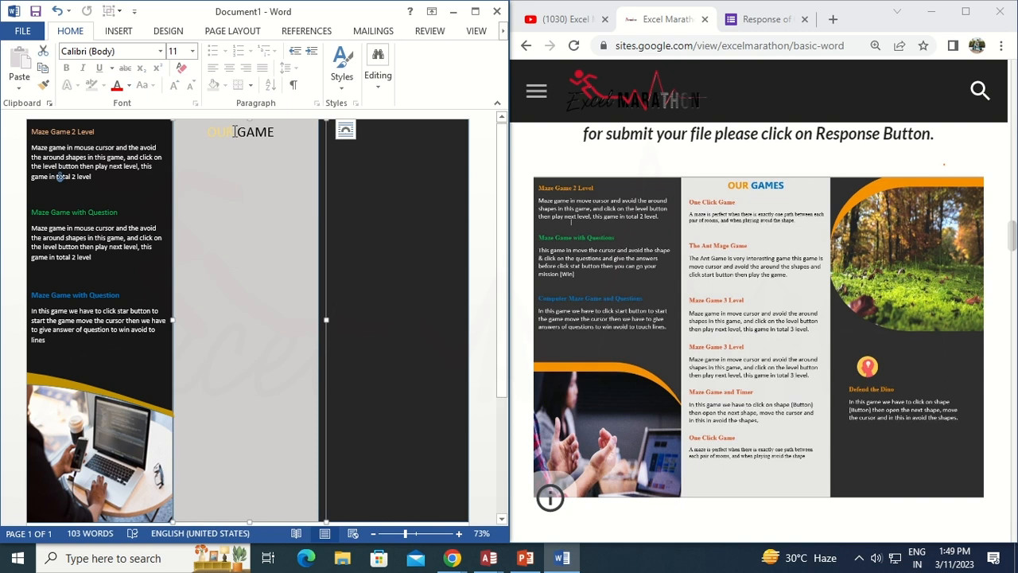
{"action": "double_click", "coordinate": [232, 131]}
{"action": "left_click", "coordinate": [125, 86]}
{"action": "left_click", "coordinate": [182, 179]}
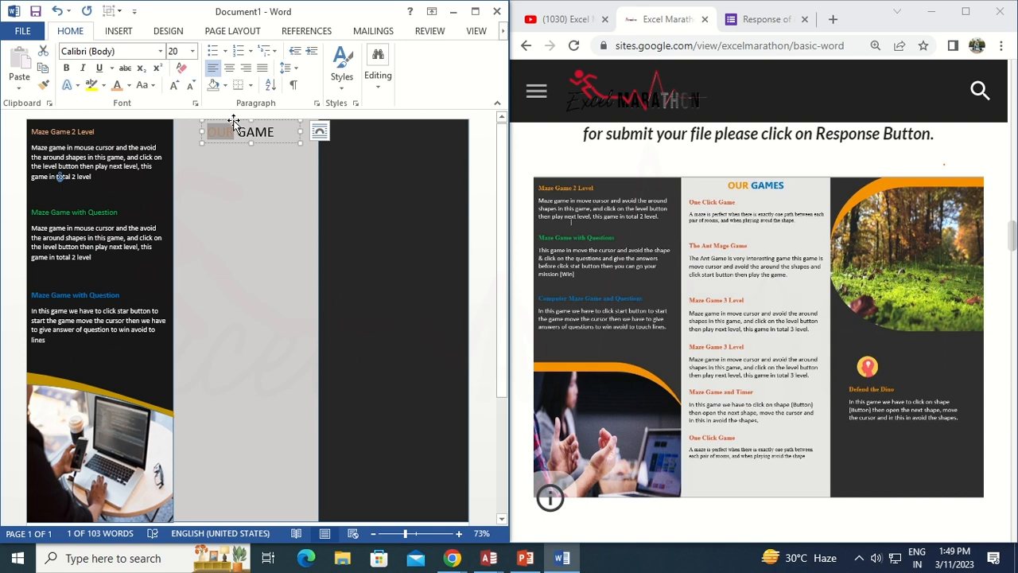
{"action": "left_click", "coordinate": [128, 85]}
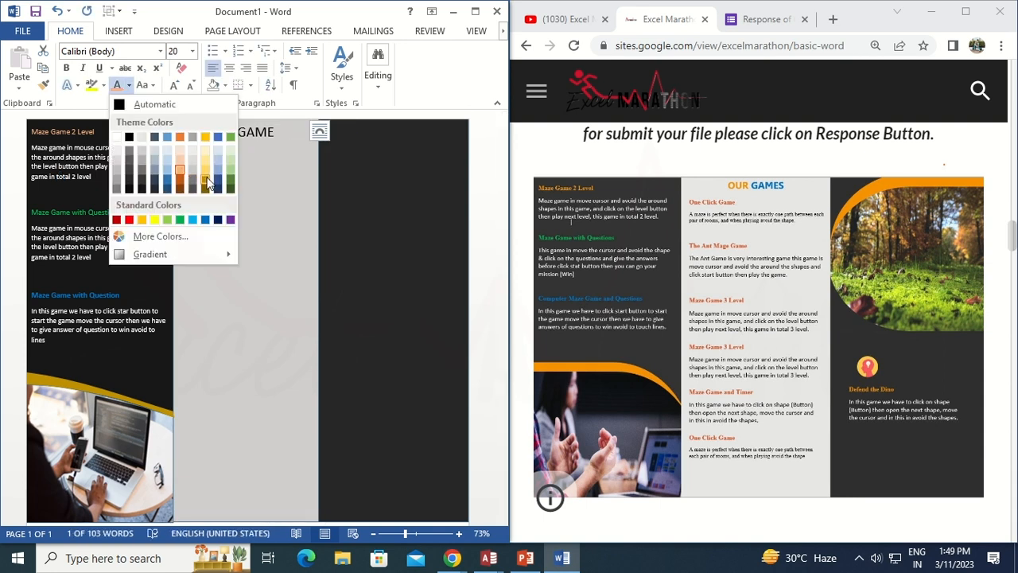
{"action": "left_click", "coordinate": [205, 178]}
{"action": "left_click", "coordinate": [129, 87]}
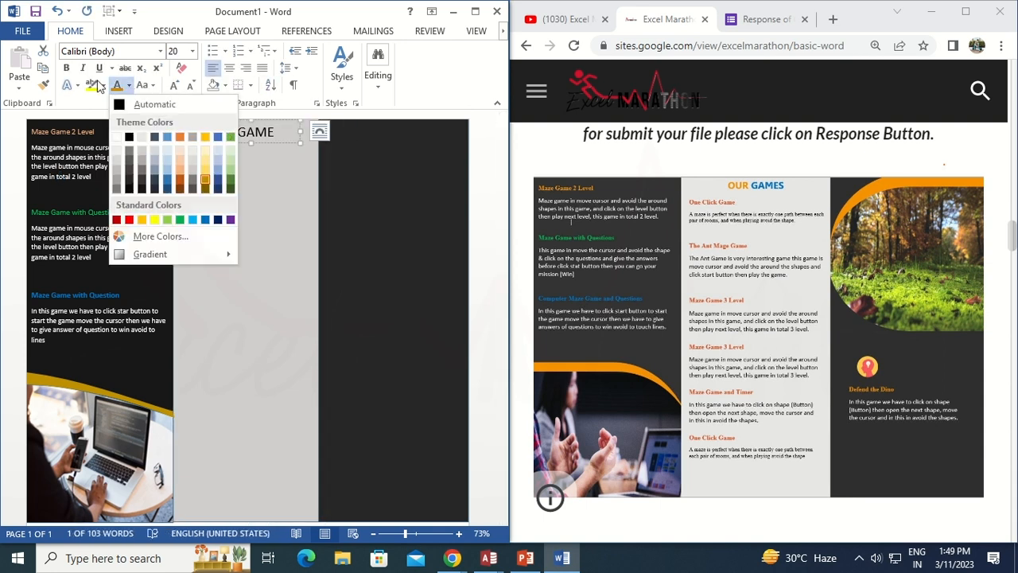
{"action": "left_click", "coordinate": [67, 69]}
{"action": "left_click", "coordinate": [209, 191]}
Type the subheading "One Click Game" in a text box below the heading and start a new line
{"action": "double_click", "coordinate": [258, 134]}
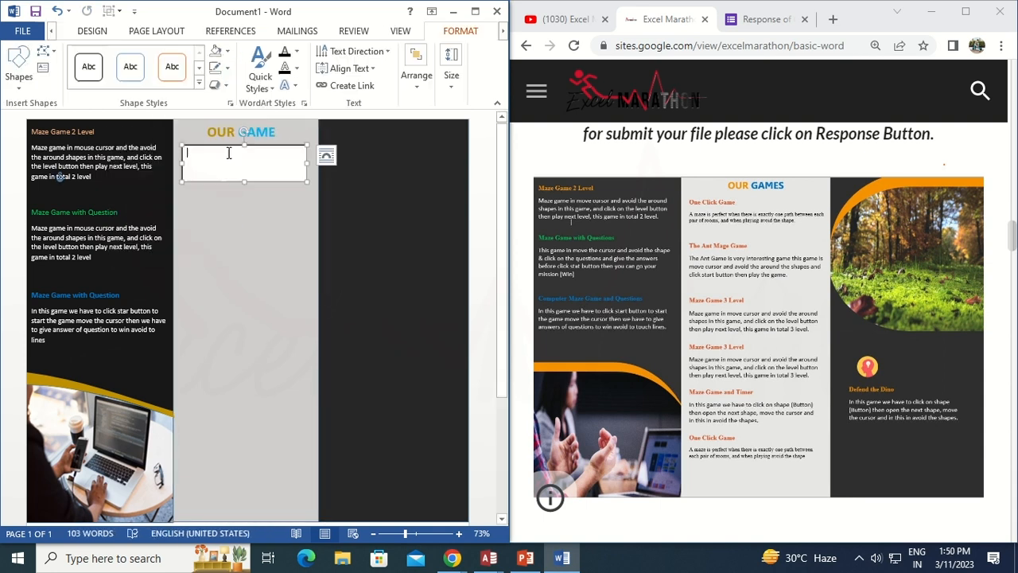
{"action": "type", "text": "One Click Game"}
{"action": "left_click", "coordinate": [194, 217]}
{"action": "left_click", "coordinate": [199, 168]}
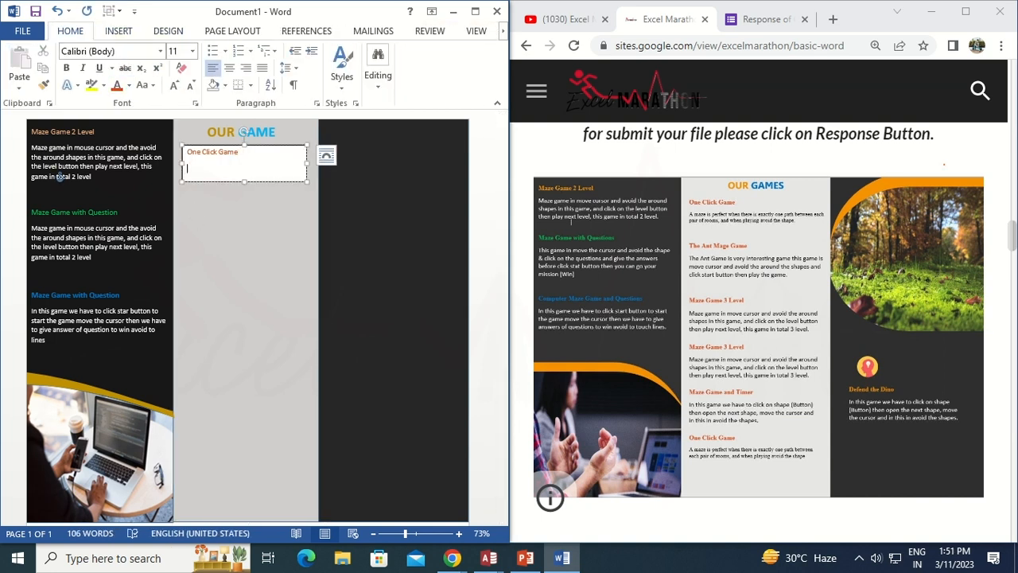
Begin the description with "A man is perfect when there it"
{"action": "type", "text": "A man is perfect when there it "}
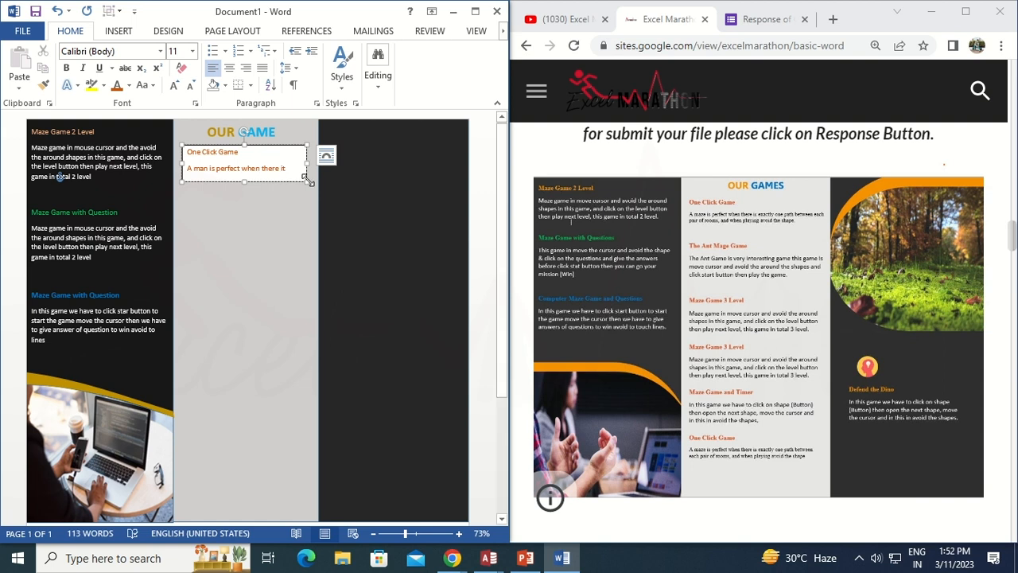
{"action": "type", "text": "earctly on"}
Scroll the reference web page to view the sample games brochure
{"action": "scroll", "coordinate": [859, 336], "scroll_direction": "up", "scroll_amount": 3, "text": "ctrl"}
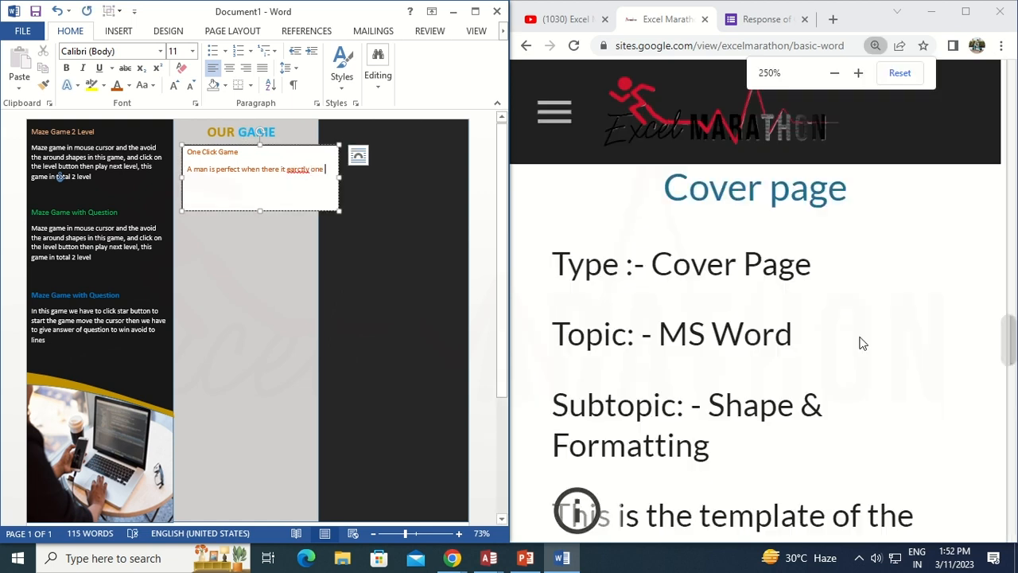
{"action": "scroll", "coordinate": [859, 337], "scroll_direction": "down", "scroll_amount": 20}
{"action": "middle_click", "coordinate": [859, 336]}
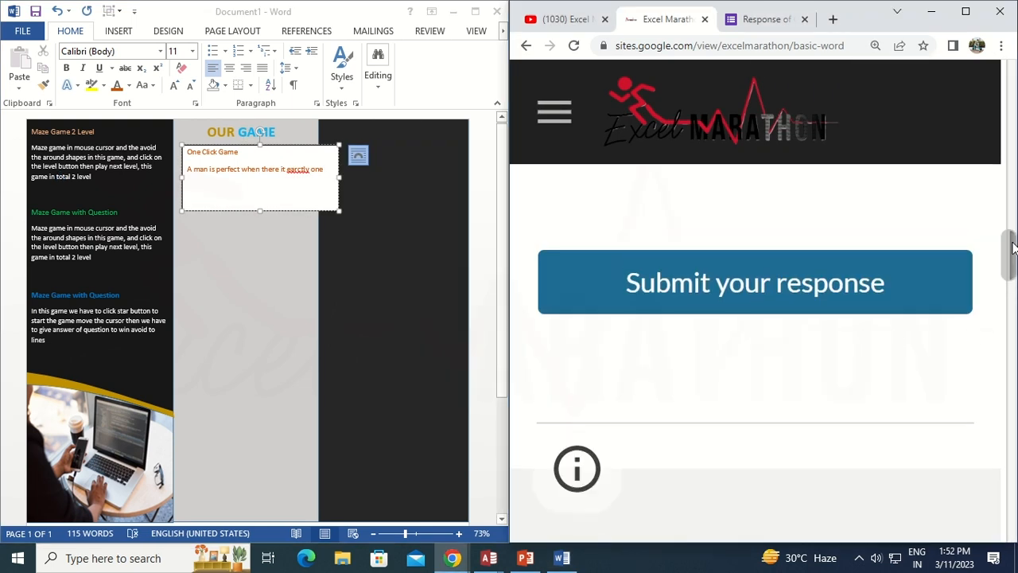
{"action": "left_click_drag", "start_coordinate": [1011, 243], "coordinate": [1010, 216]}
{"action": "scroll", "coordinate": [893, 363], "scroll_direction": "down", "scroll_amount": 5}
Finish the description with "one part between each pair or cursor, and playing around the shape"
{"action": "left_click", "coordinate": [358, 155]}
{"action": "type", "text": "path"}
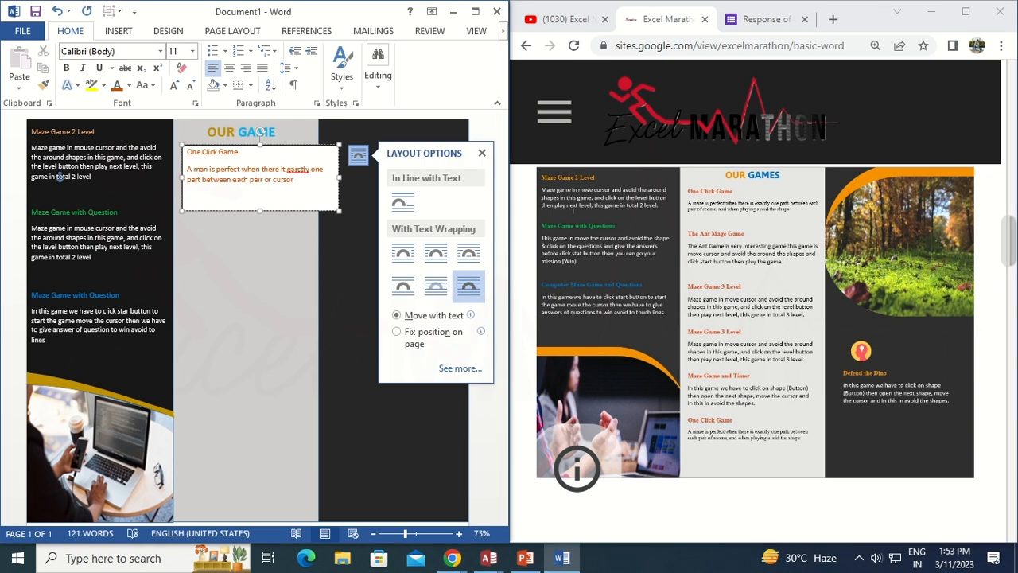
{"action": "type", "text": "ying arc"}
Select the One Click Game description and set its font color to black
{"action": "key", "text": "ctrl+shift+Up"}
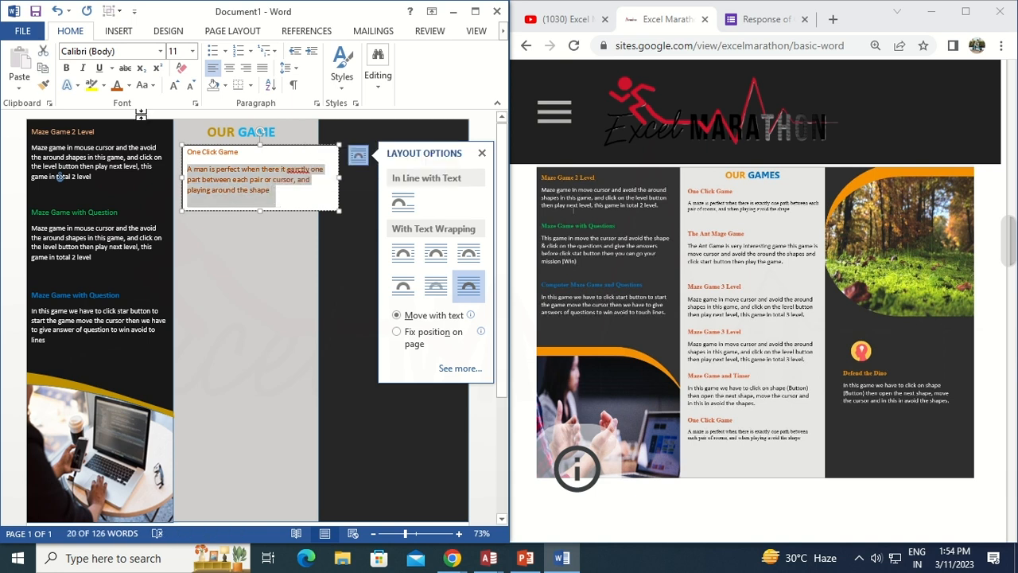
{"action": "left_click", "coordinate": [128, 86]}
{"action": "left_click", "coordinate": [133, 134]}
Replace the misspelled word in the description with the suggestion "erectly"
{"action": "left_click", "coordinate": [299, 211]}
{"action": "right_click", "coordinate": [298, 170]}
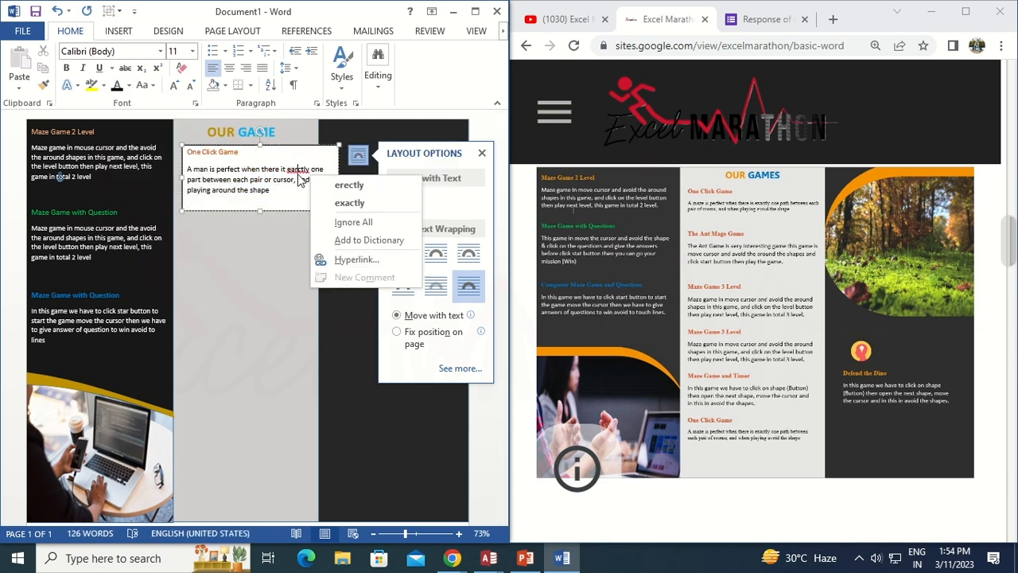
{"action": "left_click", "coordinate": [341, 183]}
Remove the fill and outline of the One Click Game text box
{"action": "right_click", "coordinate": [300, 211]}
{"action": "left_click", "coordinate": [348, 170]}
{"action": "left_click", "coordinate": [370, 322]}
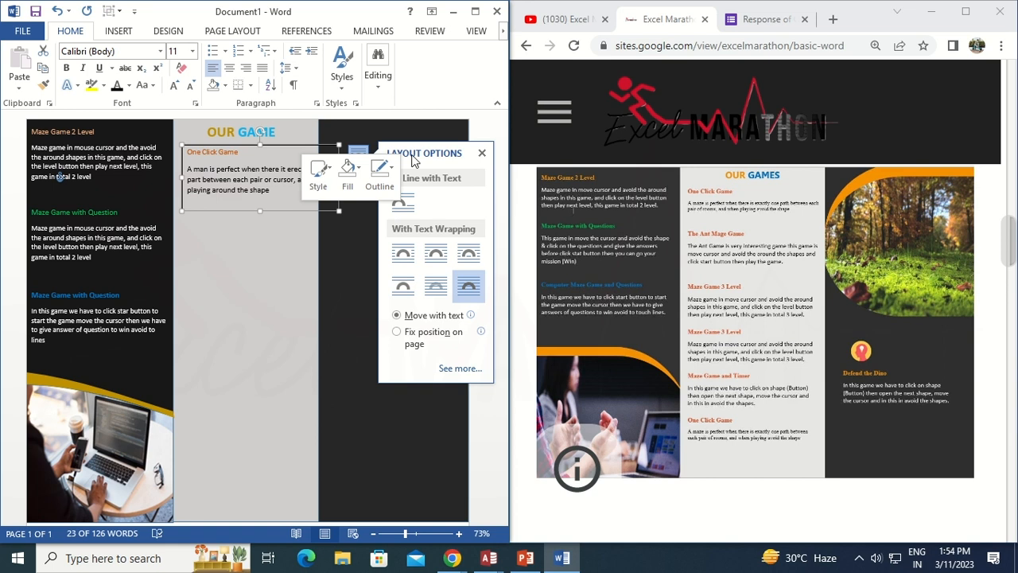
{"action": "left_click", "coordinate": [379, 170]}
{"action": "left_click", "coordinate": [387, 321]}
{"action": "left_click_drag", "start_coordinate": [282, 211], "coordinate": [272, 209]}
Set the One Click Game description's font size to 10 pt
{"action": "left_click", "coordinate": [320, 193]}
{"action": "triple_click", "coordinate": [182, 168]}
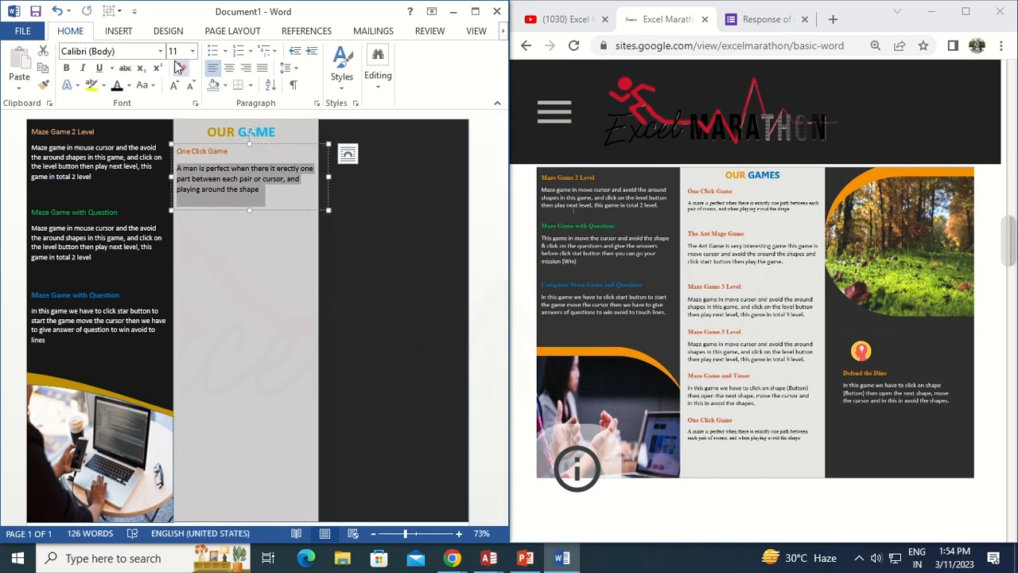
{"action": "left_click", "coordinate": [193, 52]}
{"action": "left_click", "coordinate": [180, 101]}
{"action": "left_click_drag", "start_coordinate": [327, 212], "coordinate": [322, 211]}
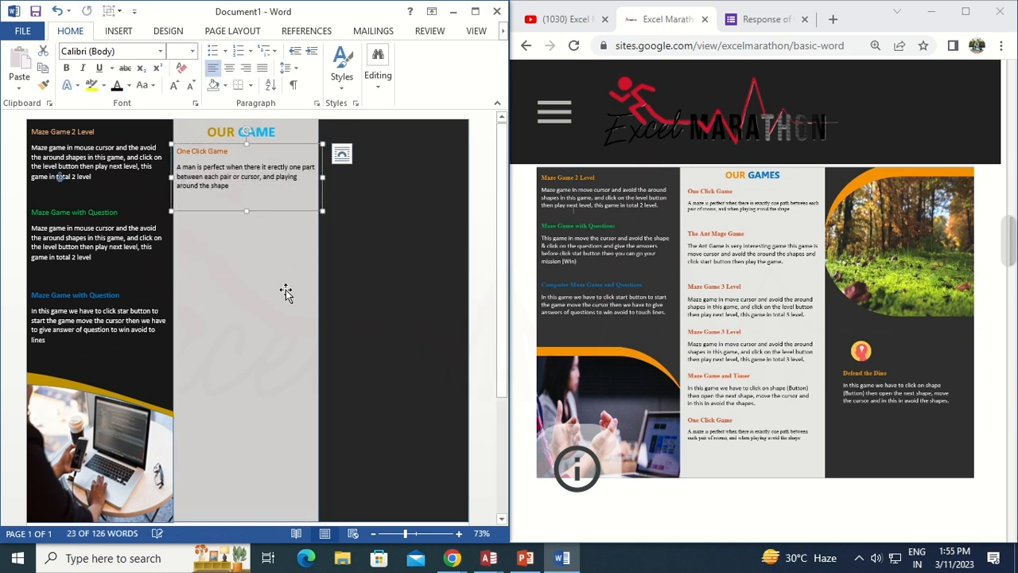
Draw a new text box below and type the subheading "The Art Mage Game"
{"action": "left_click", "coordinate": [266, 215]}
{"action": "left_click", "coordinate": [118, 30]}
{"action": "left_click", "coordinate": [417, 80]}
{"action": "left_click", "coordinate": [418, 136]}
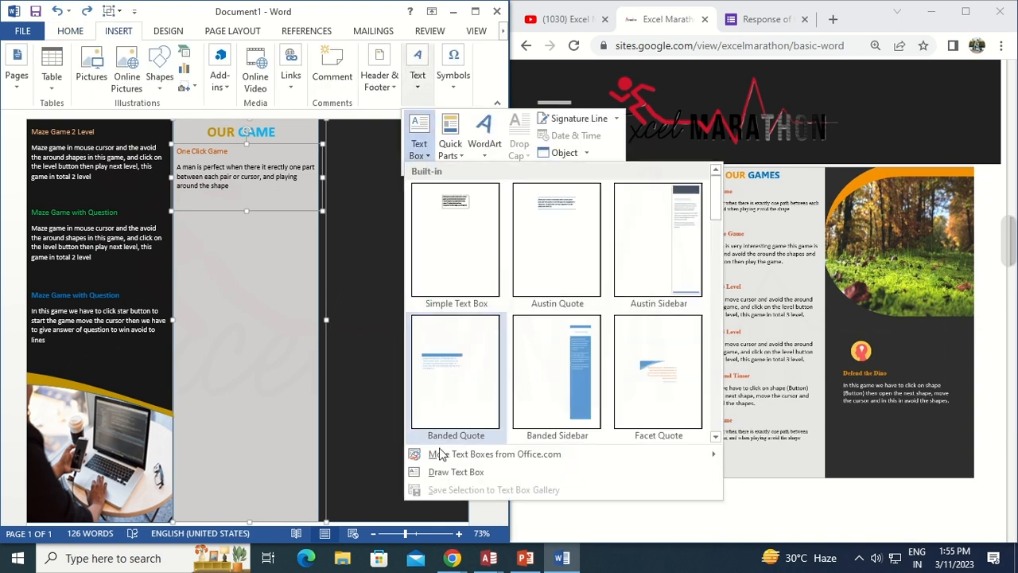
{"action": "left_click", "coordinate": [434, 477]}
{"action": "left_click_drag", "start_coordinate": [176, 227], "coordinate": [339, 281]}
{"action": "type", "text": "The Art Mage "}
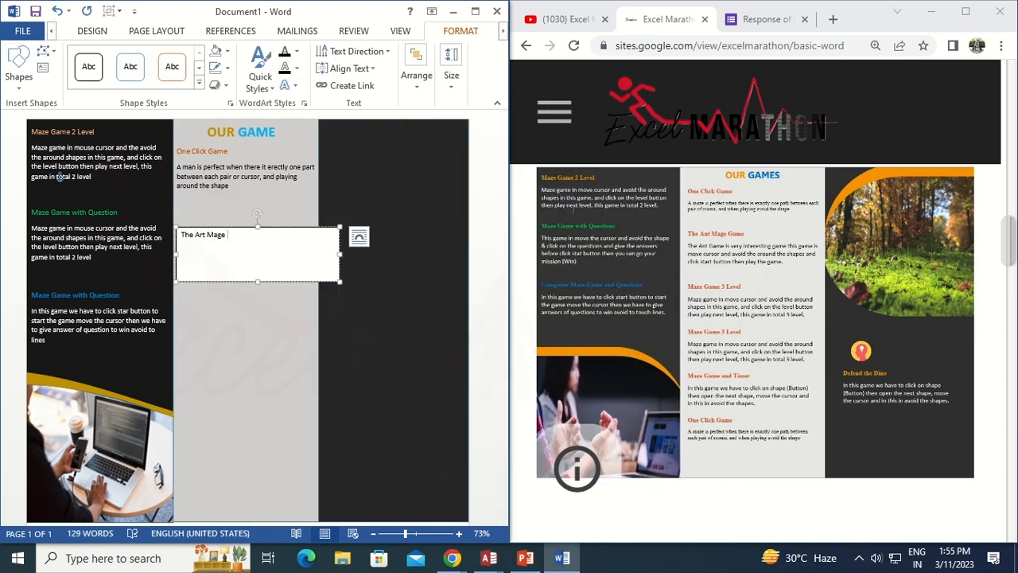
{"action": "type", "text": "Game"}
Select all text in the new box and color it orange
{"action": "key", "text": "ctrl+a"}
{"action": "left_click", "coordinate": [70, 30]}
{"action": "left_click", "coordinate": [128, 85]}
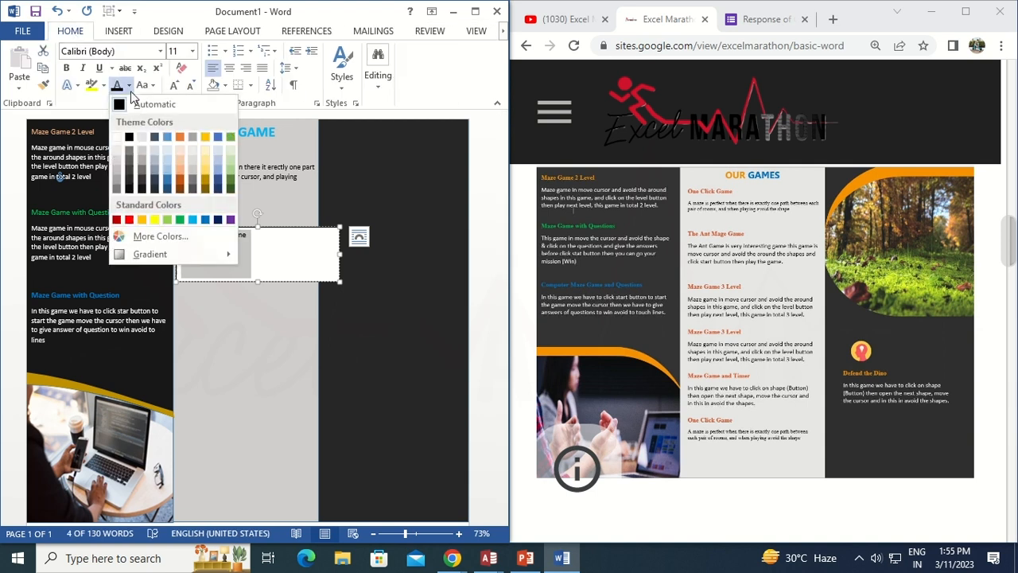
{"action": "left_click", "coordinate": [180, 174]}
Add a new line describing the game: "The Art game is very interesting game this game is move cursor..."
{"action": "left_click", "coordinate": [257, 275]}
{"action": "key", "text": "Return"}
{"action": "type", "text": "T"}
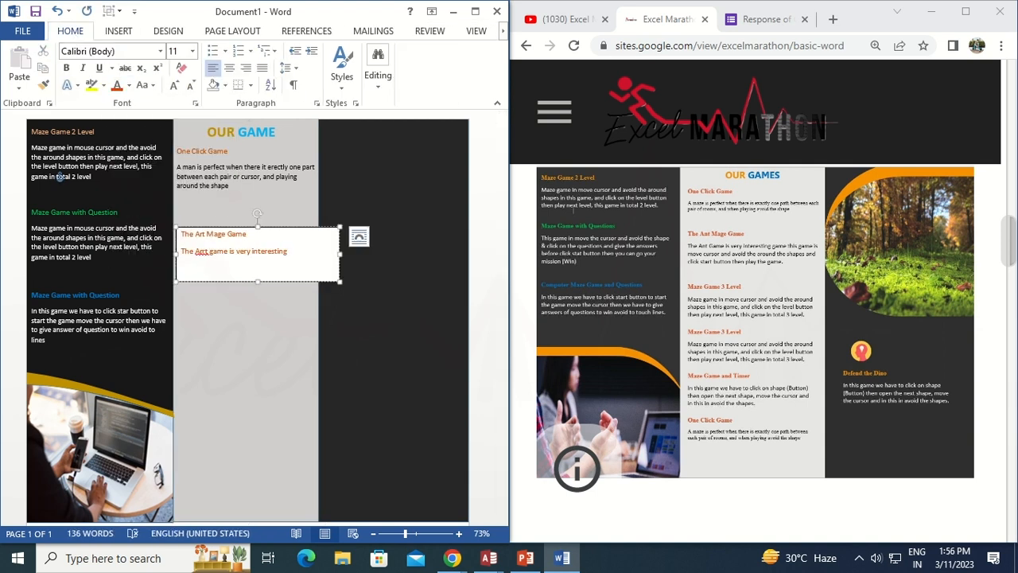
{"action": "type", "text": " is move cursor and avoid the around the shape and click start botton"}
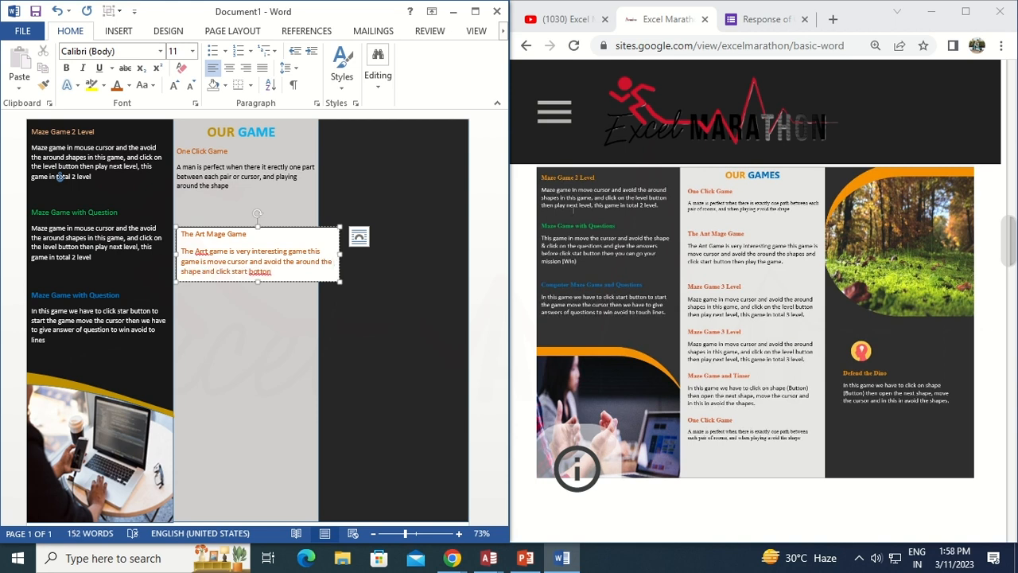
Correct the misspellings to "button" and "Art" using the spelling suggestions
{"action": "right_click", "coordinate": [268, 274]}
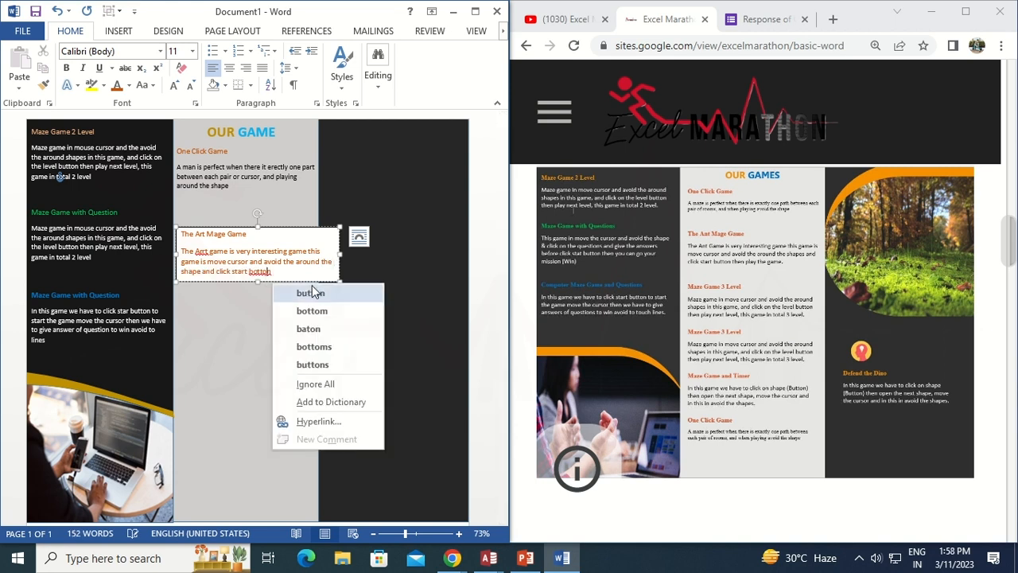
{"action": "left_click", "coordinate": [309, 289]}
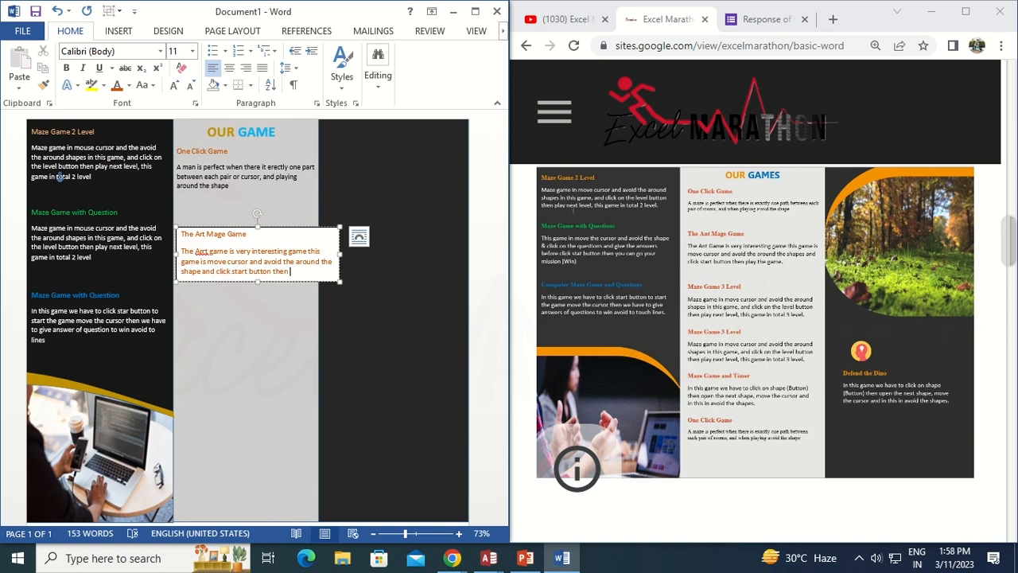
{"action": "right_click", "coordinate": [201, 253]}
{"action": "left_click", "coordinate": [239, 267]}
Select the Art Mage description and set its font color to black
{"action": "left_click_drag", "start_coordinate": [182, 250], "coordinate": [326, 280]}
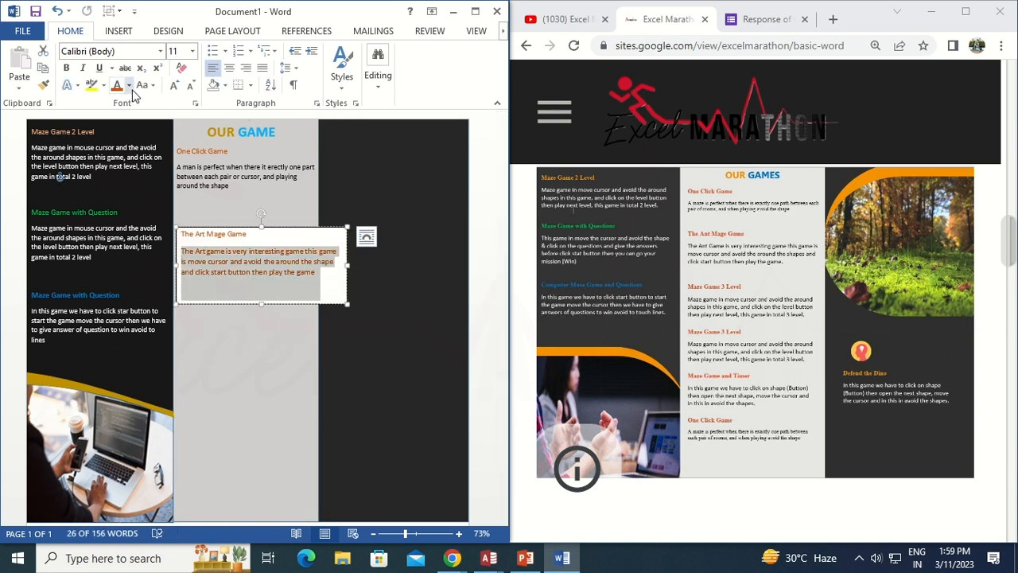
{"action": "left_click", "coordinate": [129, 86]}
{"action": "left_click", "coordinate": [131, 135]}
Remove the fill and outline of the Art Mage text box
{"action": "right_click", "coordinate": [318, 304]}
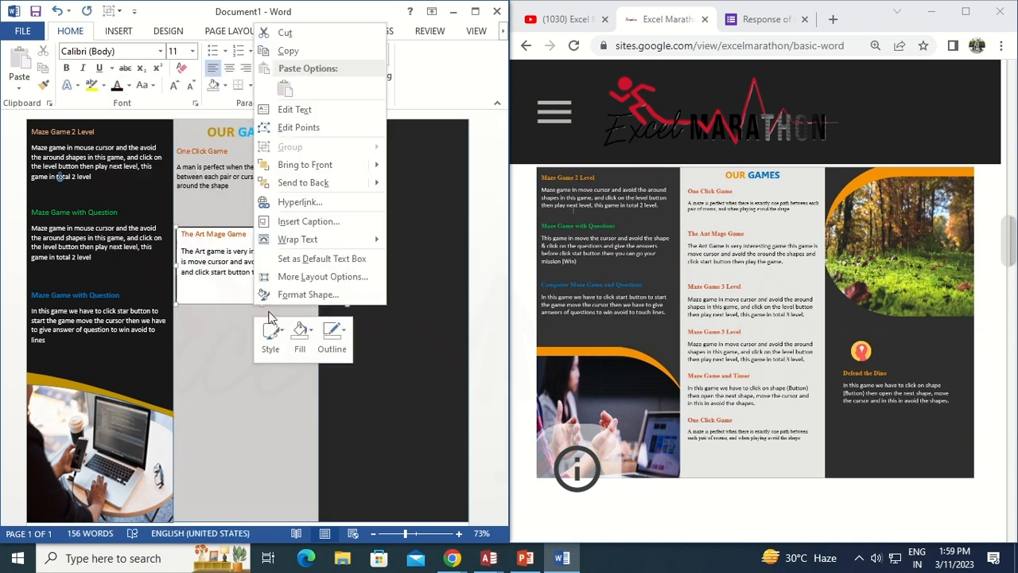
{"action": "left_click", "coordinate": [299, 334]}
{"action": "left_click", "coordinate": [344, 333]}
{"action": "left_click", "coordinate": [356, 261]}
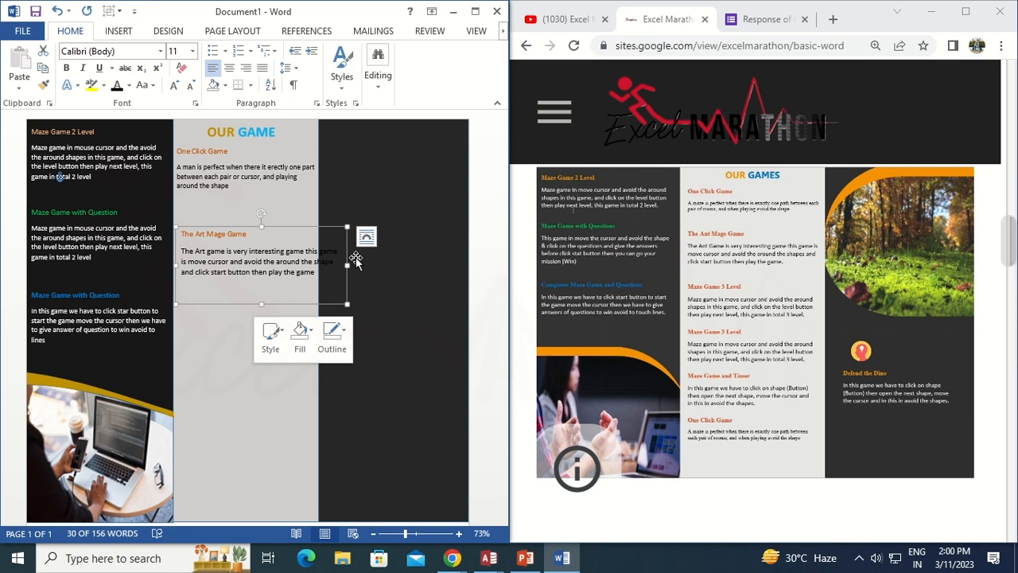
Duplicate the Art Mage Game text box and place the copy directly below the original
{"action": "left_click_drag", "start_coordinate": [329, 303], "coordinate": [305, 282]}
{"action": "left_click_drag", "start_coordinate": [175, 229], "coordinate": [322, 282]}
{"action": "left_click", "coordinate": [190, 85]}
{"action": "left_click", "coordinate": [190, 85]}
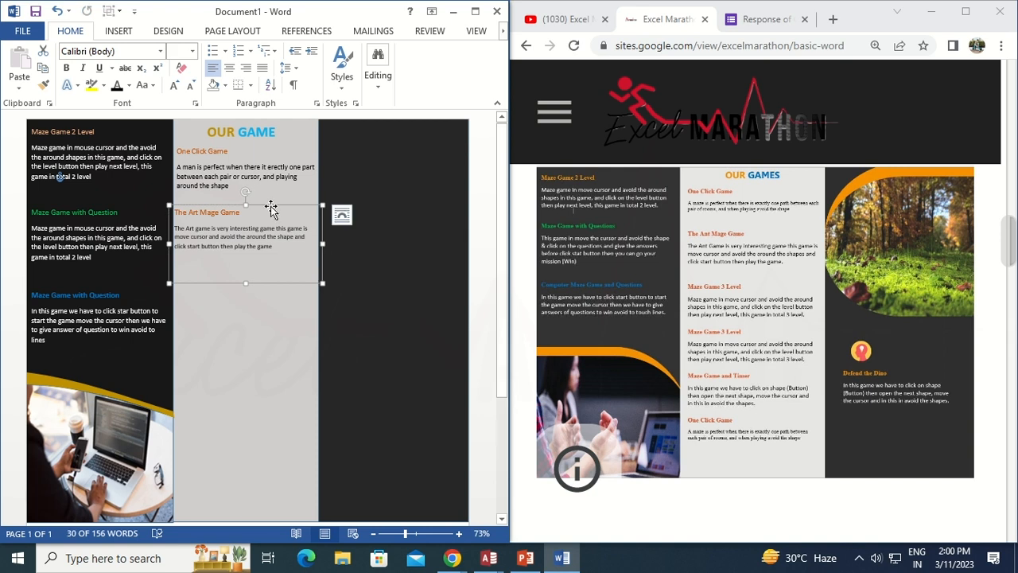
{"action": "left_click_drag", "start_coordinate": [271, 209], "coordinate": [276, 284]}
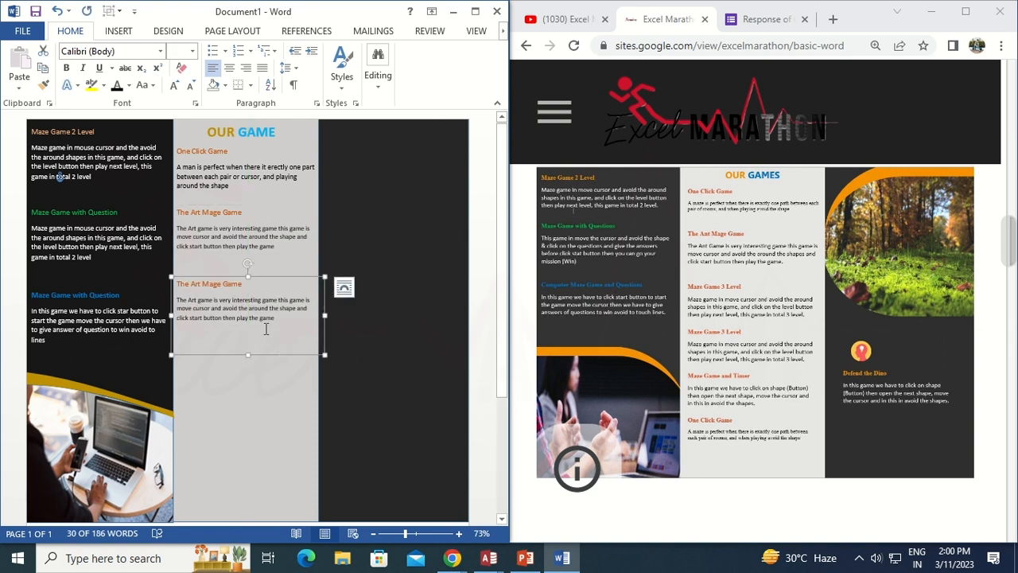
Replace the copy's text with the heading "Maze Game 3 Level" and a description ending "this game in total 3 level"
{"action": "left_click", "coordinate": [276, 320]}
{"action": "key", "text": "ctrl+BackSpace"}
{"action": "key", "text": "ctrl+BackSpace"}
{"action": "key", "text": "ctrl+BackSpace"}
{"action": "key", "text": "ctrl+BackSpace"}
{"action": "key", "text": "ctrl+BackSpace"}
{"action": "key", "text": "ctrl+BackSpace"}
{"action": "key", "text": "ctrl+BackSpace"}
{"action": "key", "text": "ctrl+BackSpace"}
{"action": "key", "text": "ctrl+BackSpace"}
{"action": "key", "text": "ctrl+BackSpace"}
{"action": "key", "text": "ctrl+BackSpace"}
{"action": "key", "text": "ctrl+BackSpace"}
{"action": "key", "text": "ctrl+BackSpace"}
{"action": "key", "text": "ctrl+BackSpace"}
{"action": "key", "text": "ctrl+BackSpace"}
{"action": "key", "text": "ctrl+BackSpace"}
{"action": "key", "text": "ctrl+BackSpace"}
{"action": "key", "text": "ctrl+BackSpace"}
{"action": "key", "text": "ctrl+BackSpace"}
{"action": "key", "text": "ctrl+BackSpace"}
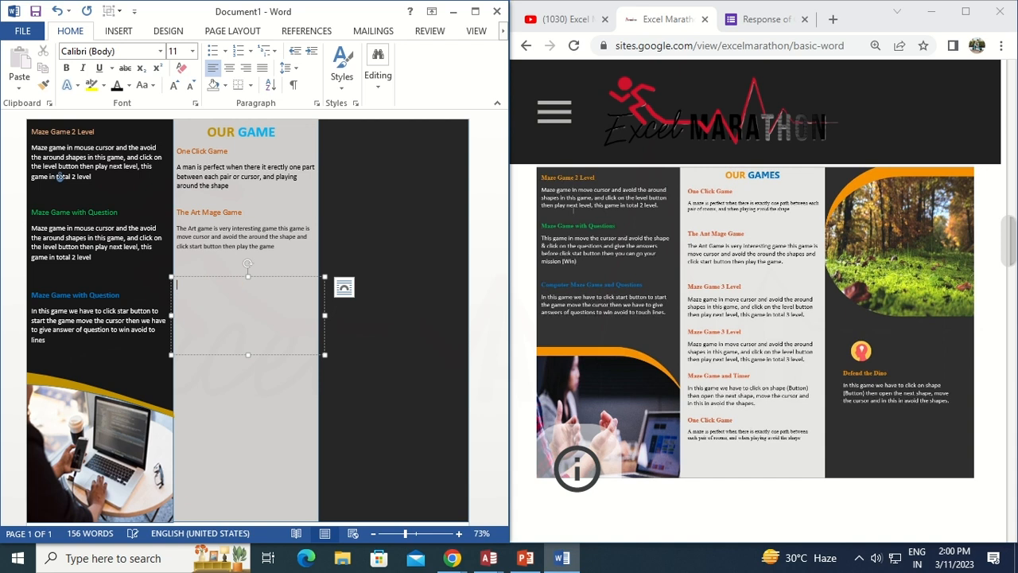
{"action": "type", "text": "Maze Game 3 Level"}
{"action": "key", "text": "Return"}
{"action": "type", "text": "Maze game in move cursor and"}
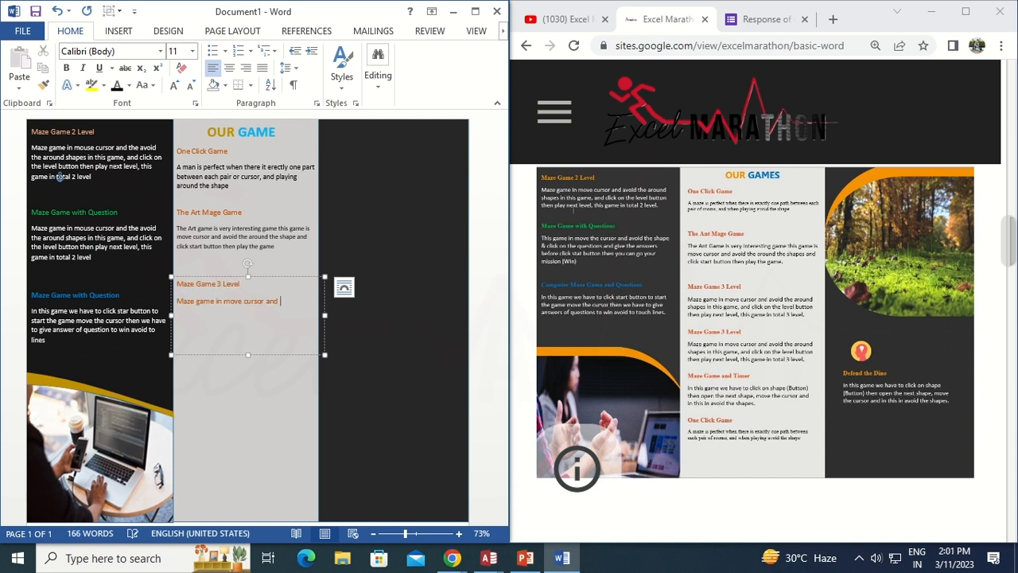
{"action": "type", "text": " avoid the around shapes in this game, and c"}
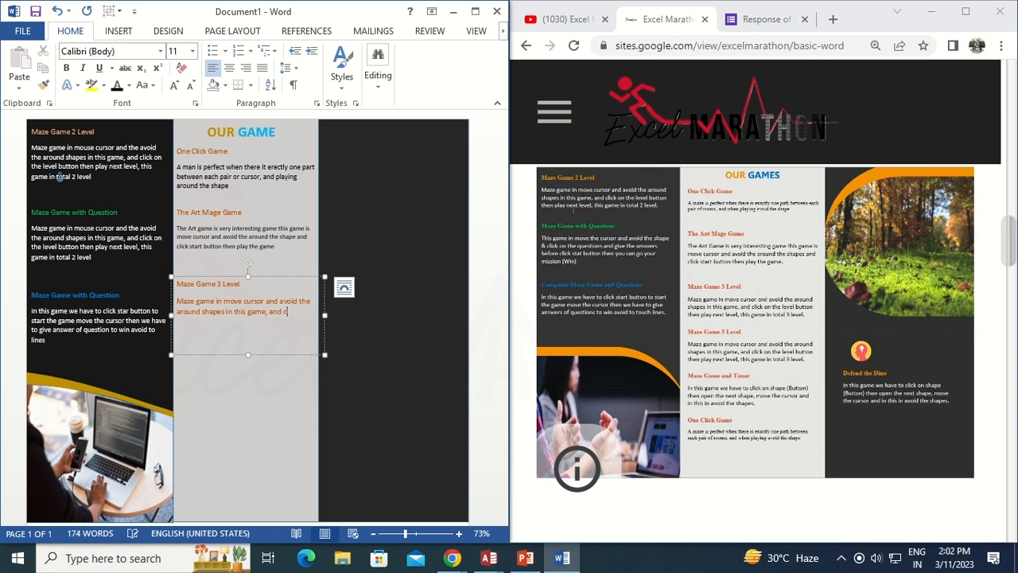
{"action": "type", "text": "lick on the level button then play next level, this"}
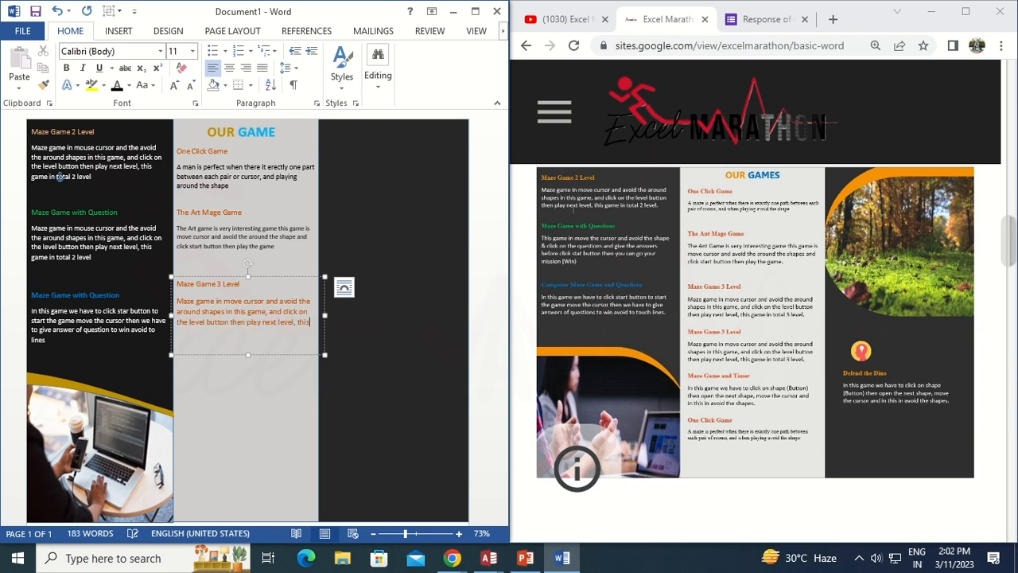
{"action": "type", "text": " game in total 3 level"}
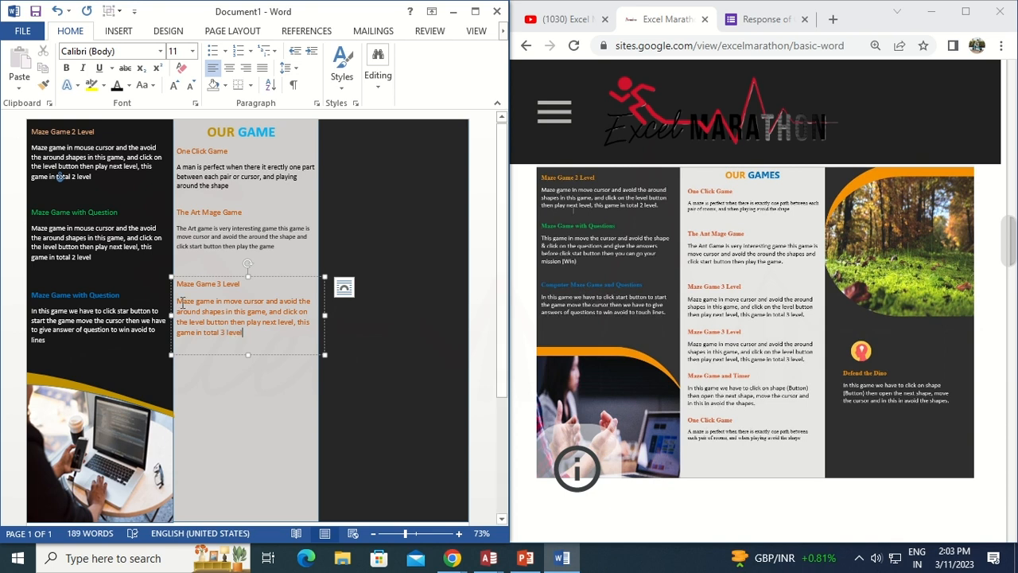
Make the Maze Game 3 Level description black and place a duplicate of that box below it
{"action": "left_click", "coordinate": [117, 85]}
{"action": "left_click_drag", "start_coordinate": [179, 300], "coordinate": [278, 432]}
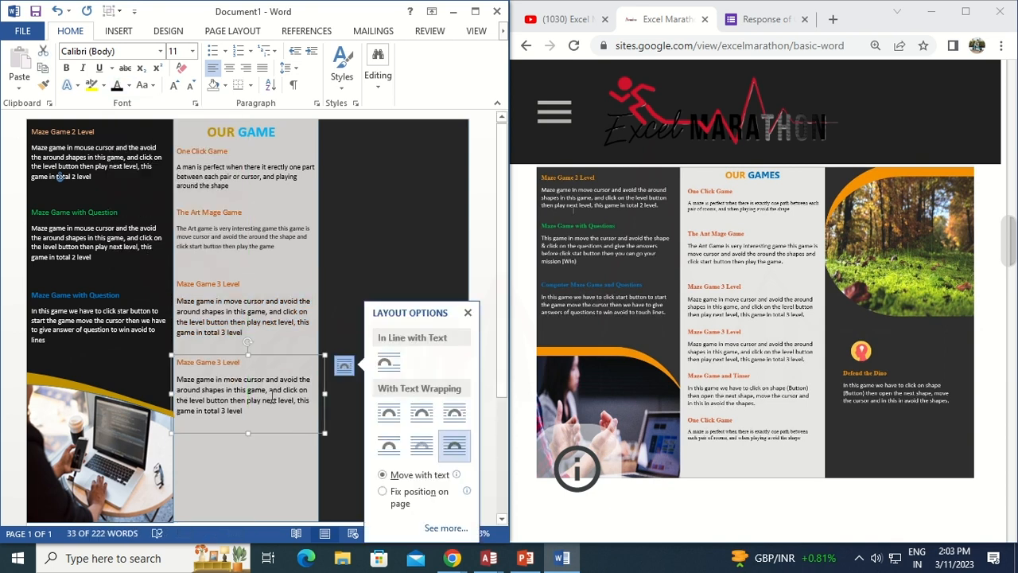
{"action": "left_click_drag", "start_coordinate": [280, 434], "coordinate": [280, 428]}
{"action": "left_click", "coordinate": [284, 348]}
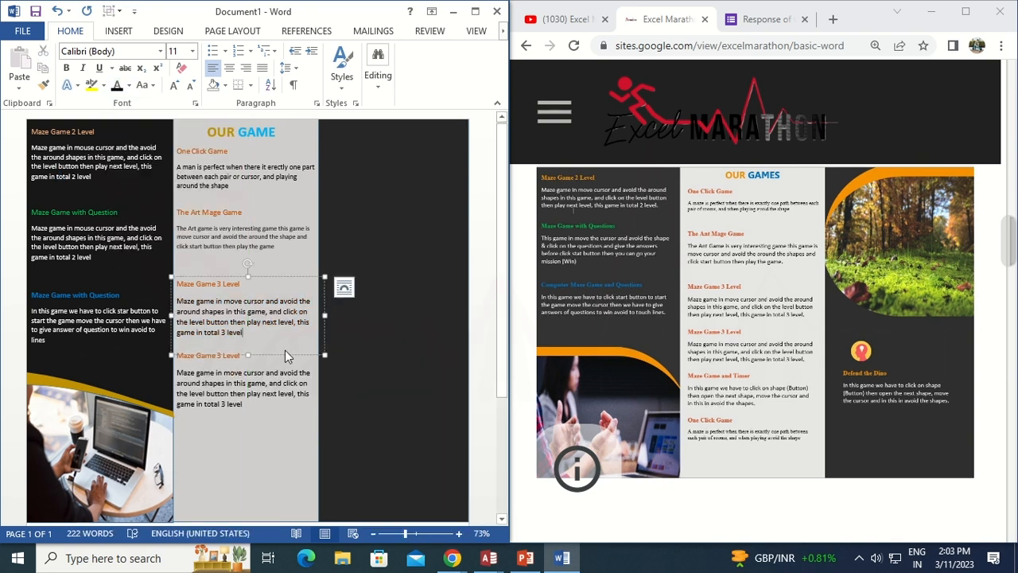
{"action": "left_click_drag", "start_coordinate": [284, 354], "coordinate": [285, 345]}
Duplicate the Maze Game 3 Level box again and retitle the new copy "Maze Game and timer"
{"action": "left_click", "coordinate": [190, 373]}
{"action": "left_click_drag", "start_coordinate": [256, 427], "coordinate": [259, 492]}
{"action": "left_click", "coordinate": [250, 420]}
{"action": "key", "text": "BackSpace"}
{"action": "key", "text": "BackSpace"}
{"action": "key", "text": "BackSpace"}
{"action": "key", "text": "BackSpace"}
{"action": "key", "text": "BackSpace"}
{"action": "key", "text": "BackSpace"}
{"action": "key", "text": "BackSpace"}
{"action": "type", "text": "and"}
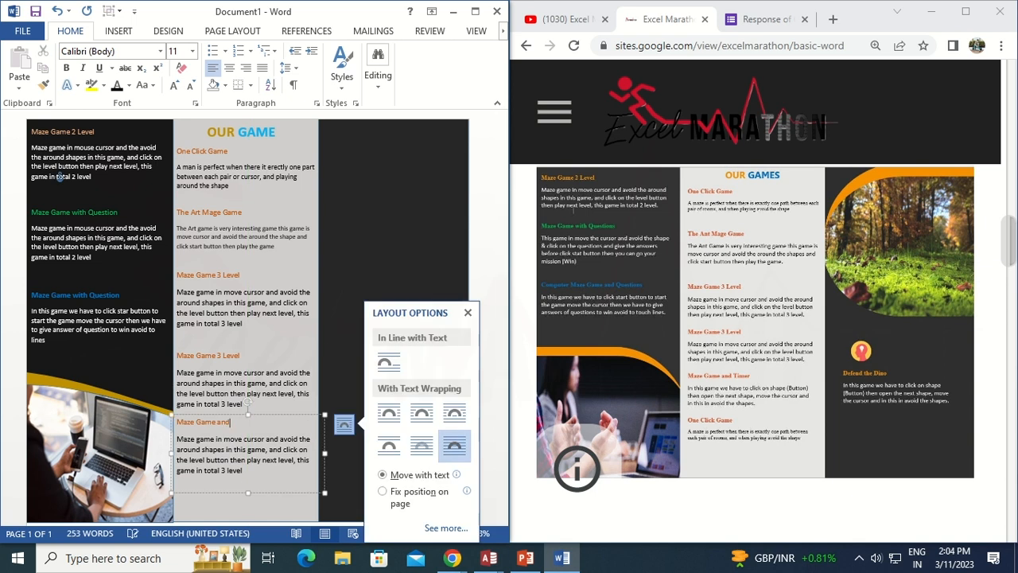
{"action": "type", "text": " timer"}
Replace its description with "Maze game we have to click on shape (Button) then open the next shape. Move the cursor and in this in avoid the shapes."
{"action": "left_click", "coordinate": [273, 473]}
{"action": "key", "text": "BackSpace"}
{"action": "key", "text": "BackSpace"}
{"action": "key", "text": "BackSpace"}
{"action": "key", "text": "BackSpace"}
{"action": "key", "text": "BackSpace"}
{"action": "key", "text": "BackSpace"}
{"action": "key", "text": "BackSpace"}
{"action": "key", "text": "BackSpace"}
{"action": "key", "text": "BackSpace"}
{"action": "key", "text": "BackSpace"}
{"action": "key", "text": "BackSpace"}
{"action": "key", "text": "BackSpace"}
{"action": "key", "text": "BackSpace"}
{"action": "key", "text": "BackSpace"}
{"action": "key", "text": "BackSpace"}
{"action": "key", "text": "BackSpace"}
{"action": "key", "text": "BackSpace"}
{"action": "key", "text": "BackSpace"}
{"action": "key", "text": "BackSpace"}
{"action": "key", "text": "BackSpace"}
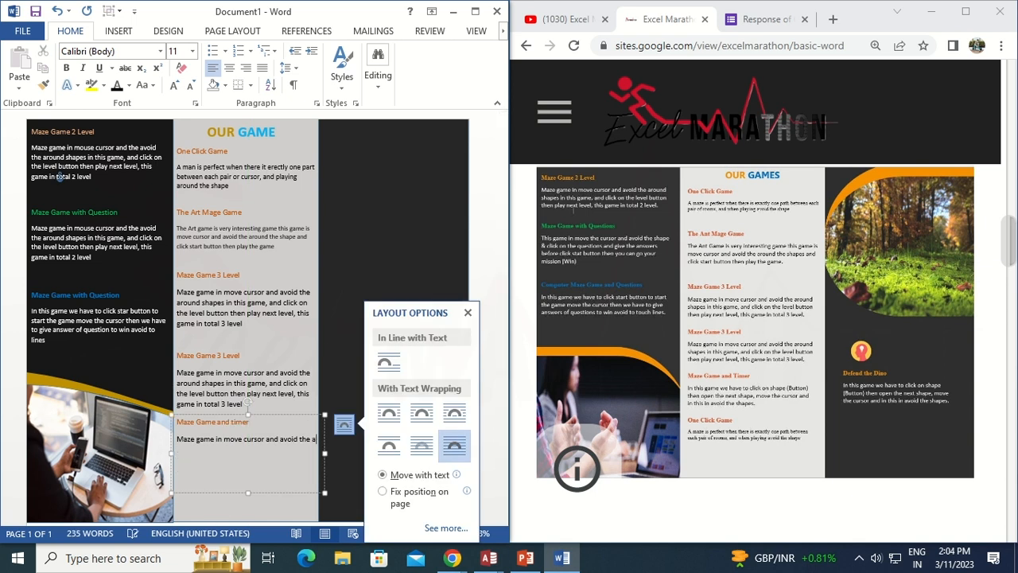
{"action": "key", "text": "BackSpace"}
{"action": "key", "text": "BackSpace"}
{"action": "key", "text": "BackSpace"}
{"action": "key", "text": "BackSpace"}
{"action": "key", "text": "BackSpace"}
{"action": "key", "text": "BackSpace"}
{"action": "key", "text": "BackSpace"}
{"action": "key", "text": "BackSpace"}
{"action": "key", "text": "BackSpace"}
{"action": "key", "text": "BackSpace"}
{"action": "type", "text": "we have to click o"}
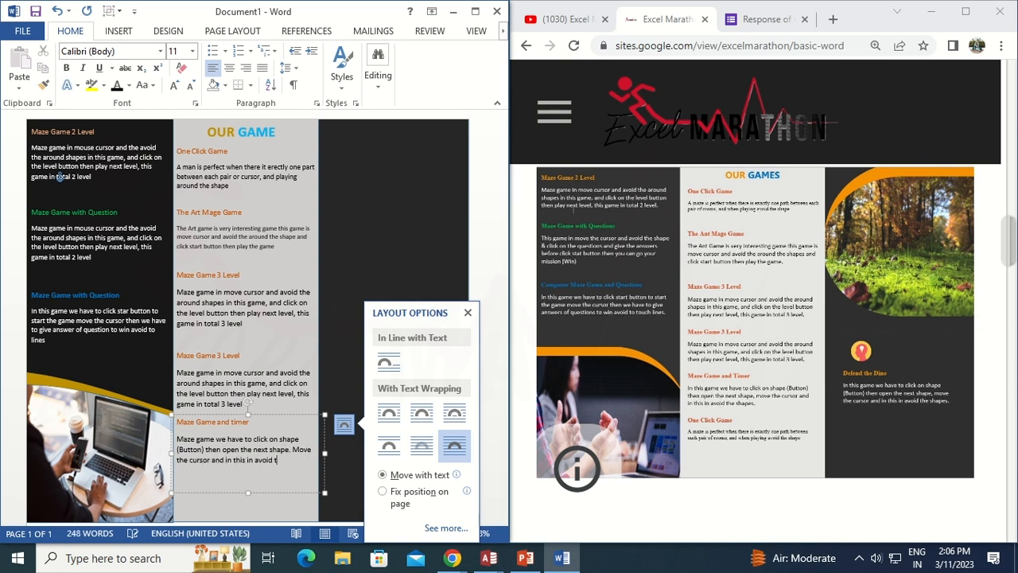
{"action": "type", "text": "he shapes."}
Duplicate the Maze Game and timer box below it and retitle the copy "One Click Game."
{"action": "left_click_drag", "start_coordinate": [277, 493], "coordinate": [275, 370]}
{"action": "left_click", "coordinate": [252, 298]}
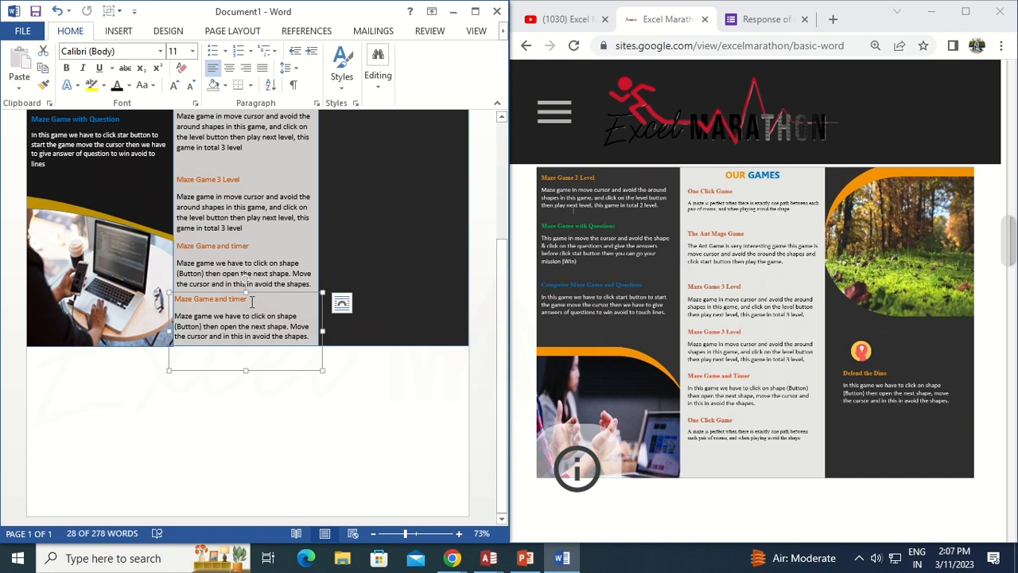
{"action": "key", "text": "BackSpace"}
{"action": "key", "text": "BackSpace"}
{"action": "key", "text": "BackSpace"}
{"action": "key", "text": "BackSpace"}
{"action": "key", "text": "BackSpace"}
{"action": "key", "text": "BackSpace"}
{"action": "key", "text": "BackSpace"}
{"action": "key", "text": "BackSpace"}
{"action": "key", "text": "BackSpace"}
{"action": "key", "text": "BackSpace"}
{"action": "key", "text": "BackSpace"}
{"action": "key", "text": "BackSpace"}
{"action": "key", "text": "BackSpace"}
{"action": "key", "text": "BackSpace"}
{"action": "key", "text": "BackSpace"}
{"action": "key", "text": "BackSpace"}
{"action": "key", "text": "BackSpace"}
{"action": "key", "text": "BackSpace"}
{"action": "key", "text": "BackSpace"}
Replace the One Click Game description with text beginning "A name is perfect when there is exactly one between each"
{"action": "left_click", "coordinate": [308, 336]}
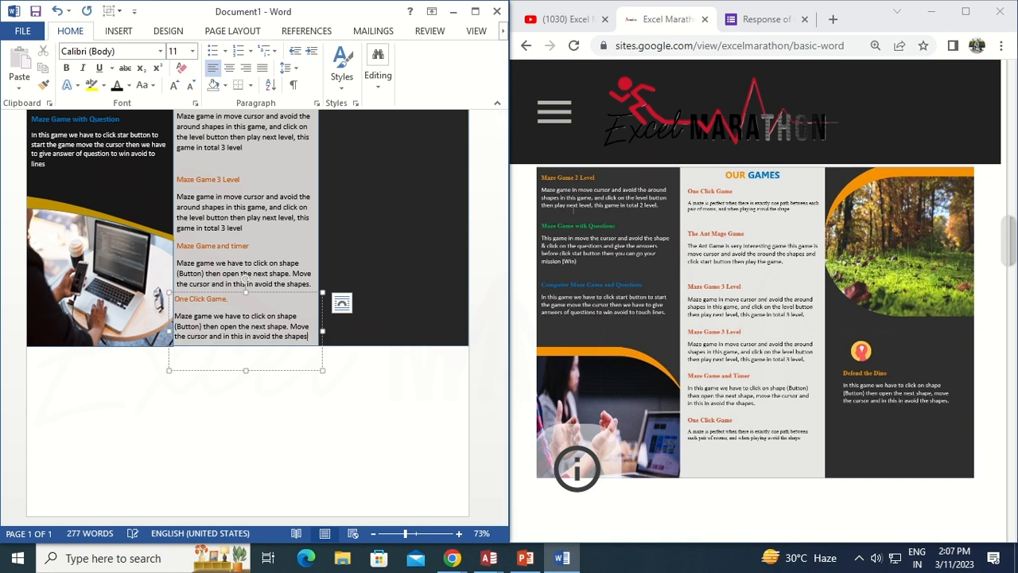
{"action": "key", "text": "BackSpace"}
{"action": "key", "text": "BackSpace"}
{"action": "key", "text": "BackSpace"}
{"action": "key", "text": "BackSpace"}
{"action": "key", "text": "BackSpace"}
{"action": "key", "text": "BackSpace"}
{"action": "key", "text": "BackSpace"}
{"action": "key", "text": "BackSpace"}
{"action": "key", "text": "BackSpace"}
{"action": "key", "text": "BackSpace"}
{"action": "key", "text": "BackSpace"}
{"action": "key", "text": "BackSpace"}
{"action": "key", "text": "BackSpace"}
{"action": "key", "text": "BackSpace"}
{"action": "key", "text": "BackSpace"}
{"action": "key", "text": "BackSpace"}
{"action": "key", "text": "BackSpace"}
{"action": "key", "text": "BackSpace"}
{"action": "key", "text": "BackSpace"}
{"action": "key", "text": "BackSpace"}
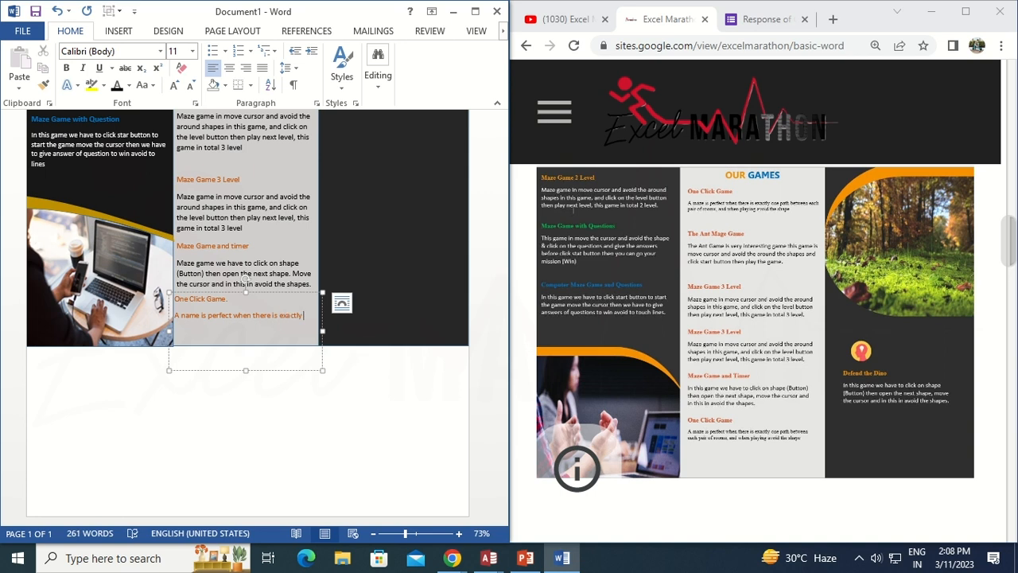
{"action": "type", "text": "between each put of"}
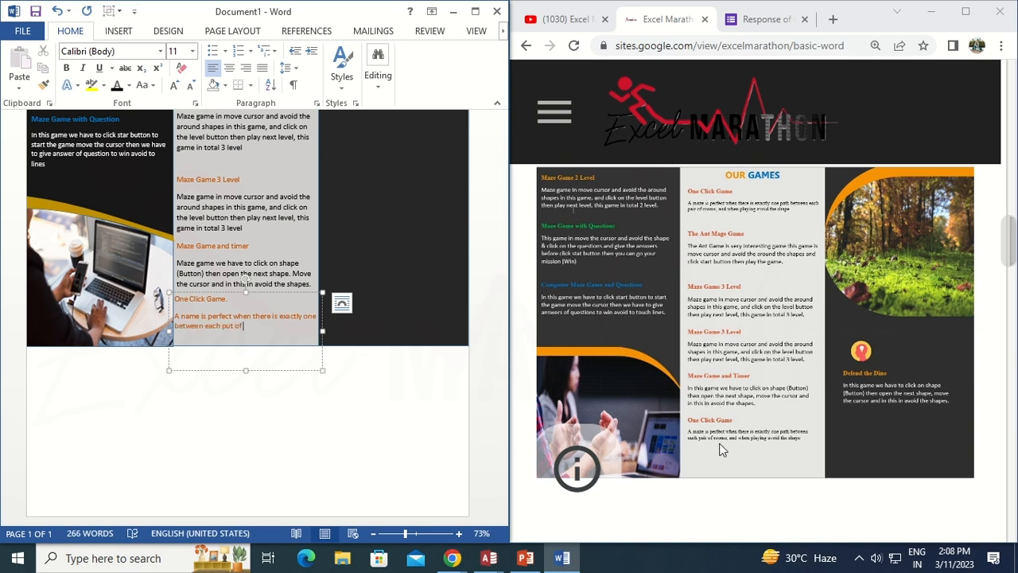
{"action": "scroll", "coordinate": [766, 447], "scroll_direction": "down", "scroll_amount": 1}
{"action": "scroll", "coordinate": [766, 447], "scroll_direction": "up", "scroll_amount": 1}
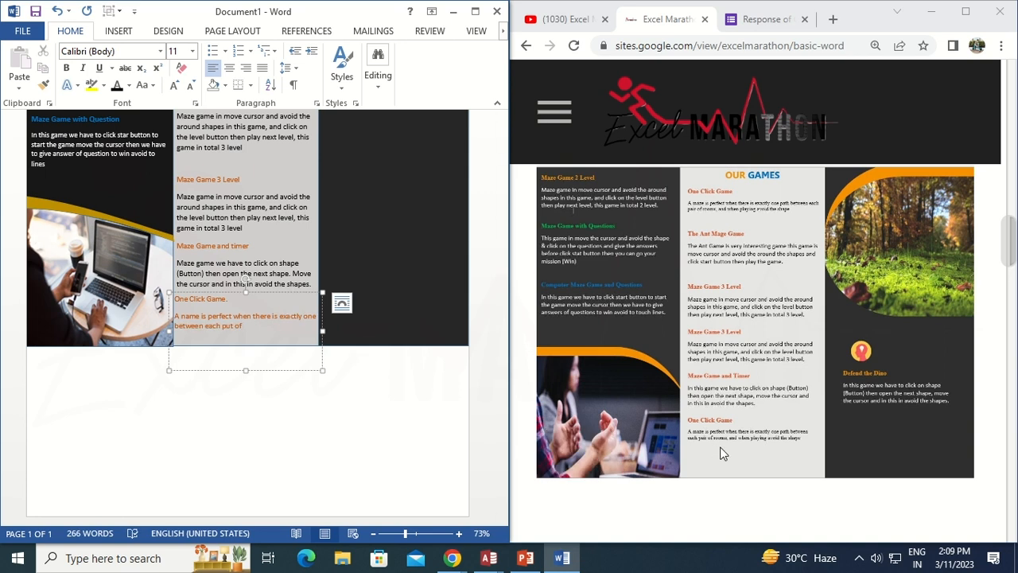
{"action": "left_click", "coordinate": [965, 12]}
{"action": "scroll", "coordinate": [648, 313], "scroll_direction": "up", "scroll_amount": 3}
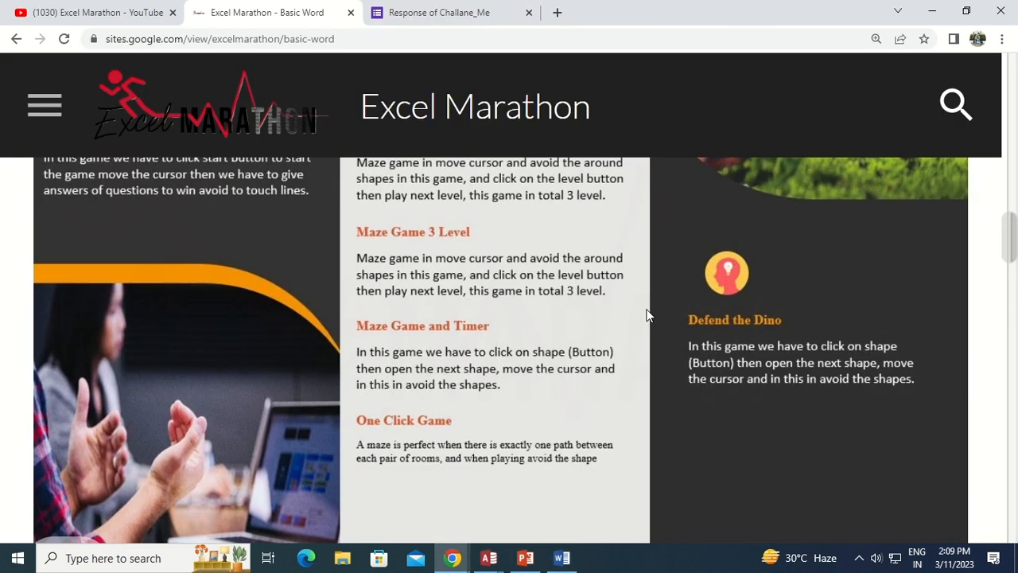
{"action": "left_click", "coordinate": [965, 11]}
Correct the One Click Game description so it reads "each pair of rooms and"
{"action": "left_click", "coordinate": [233, 330]}
{"action": "scroll", "coordinate": [768, 375], "scroll_direction": "down", "scroll_amount": 10}
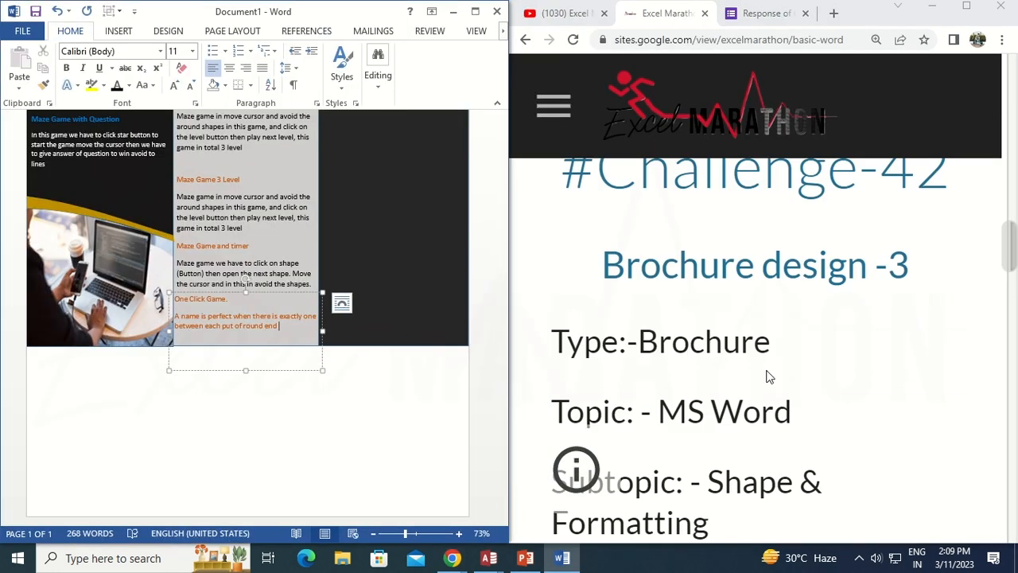
{"action": "key", "text": "BackSpace"}
{"action": "key", "text": "BackSpace"}
{"action": "type", "text": "air"}
{"action": "left_click", "coordinate": [265, 325]}
{"action": "key", "text": "BackSpace"}
{"action": "key", "text": "BackSpace"}
{"action": "key", "text": "BackSpace"}
{"action": "type", "text": "oms a"}
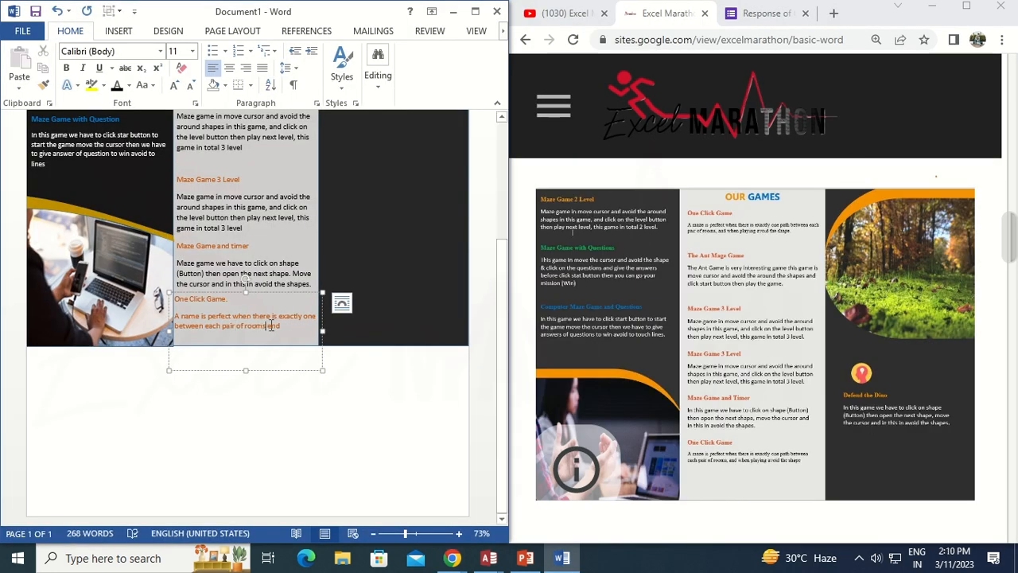
Check the reference brochure and finish the One Click Game description with "avoid the shape"
{"action": "left_click", "coordinate": [965, 6]}
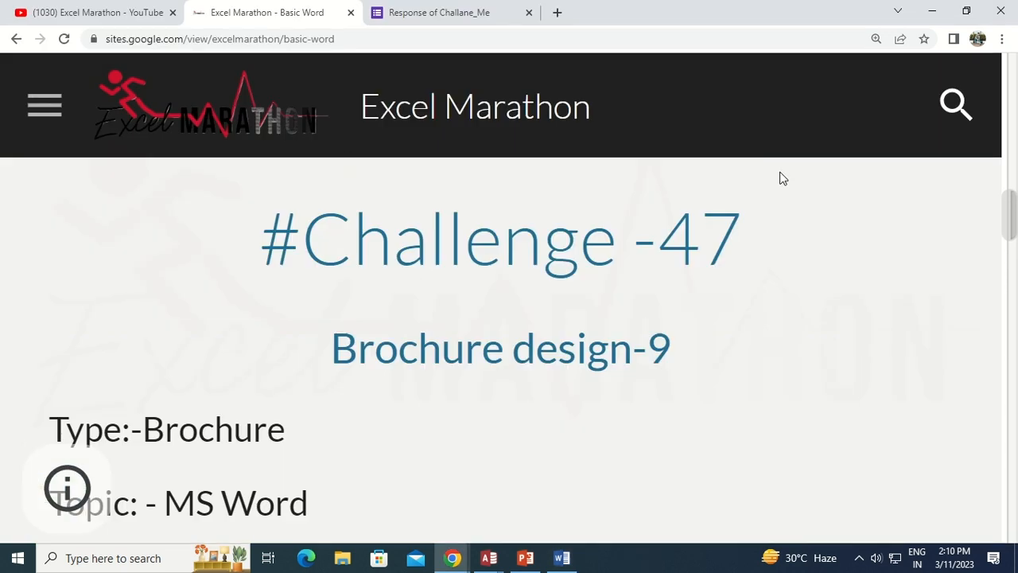
{"action": "scroll", "coordinate": [777, 188], "scroll_direction": "down", "scroll_amount": 10}
{"action": "scroll", "coordinate": [775, 183], "scroll_direction": "up", "scroll_amount": 3}
{"action": "left_click", "coordinate": [965, 12]}
{"action": "scroll", "coordinate": [552, 490], "scroll_direction": "down", "scroll_amount": 8}
{"action": "left_click", "coordinate": [287, 332]}
{"action": "type", "text": "avoid the shape"}
{"action": "scroll", "coordinate": [640, 325], "scroll_direction": "up", "scroll_amount": 12}
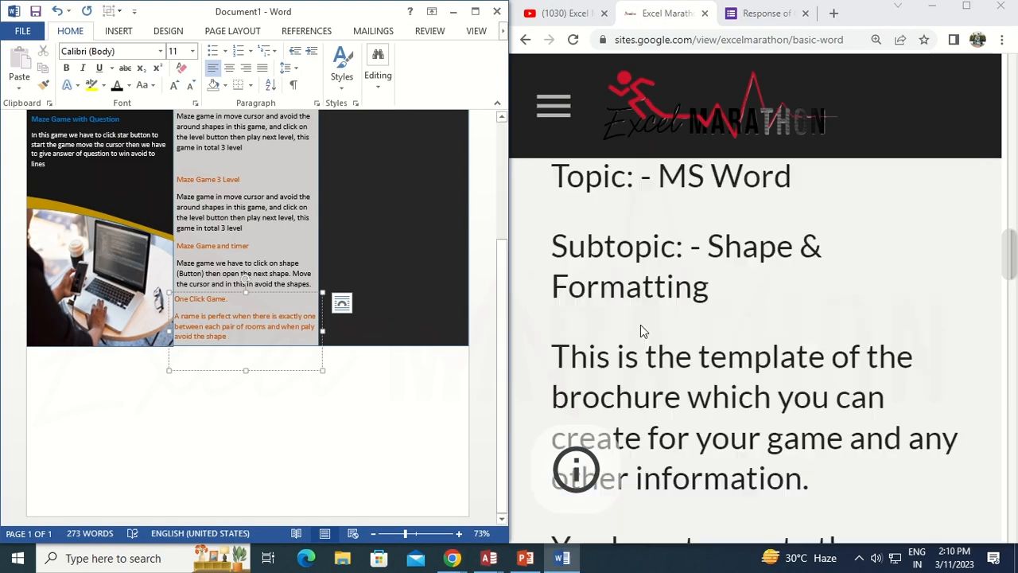
{"action": "scroll", "coordinate": [640, 324], "scroll_direction": "down", "scroll_amount": 6}
{"action": "scroll", "coordinate": [640, 325], "scroll_direction": "down", "scroll_amount": 4}
Set the One Click Game description to black, font size 10
{"action": "left_click_drag", "start_coordinate": [172, 317], "coordinate": [232, 339]}
{"action": "left_click", "coordinate": [118, 86]}
{"action": "left_click", "coordinate": [192, 50]}
{"action": "left_click", "coordinate": [179, 92]}
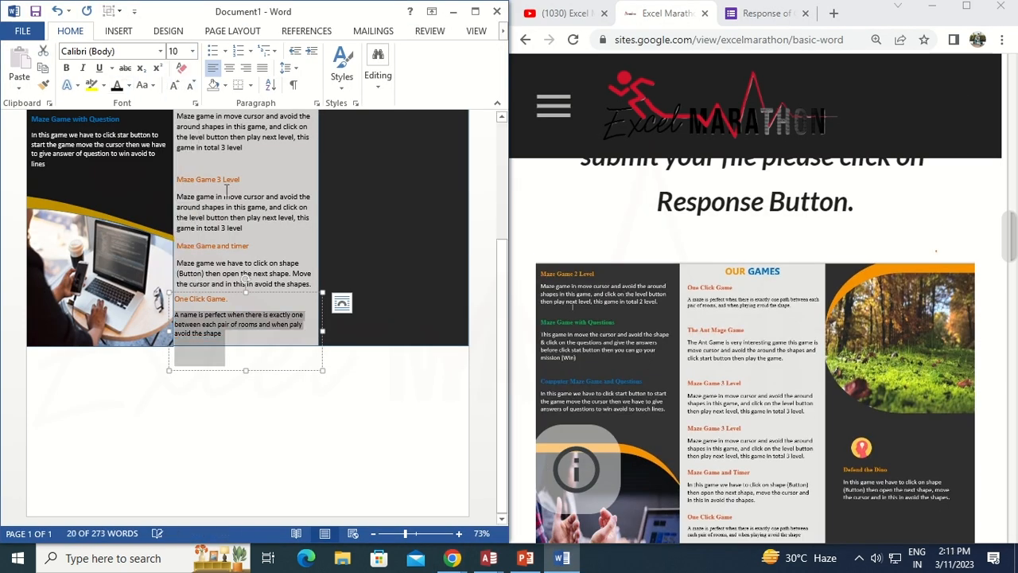
Set the Maze Game and timer description to font size 10
{"action": "left_click_drag", "start_coordinate": [177, 262], "coordinate": [324, 258]}
{"action": "left_click", "coordinate": [324, 278]}
{"action": "left_click_drag", "start_coordinate": [177, 242], "coordinate": [313, 264]}
{"action": "left_click", "coordinate": [192, 51]}
{"action": "left_click", "coordinate": [178, 92]}
{"action": "left_click", "coordinate": [293, 328]}
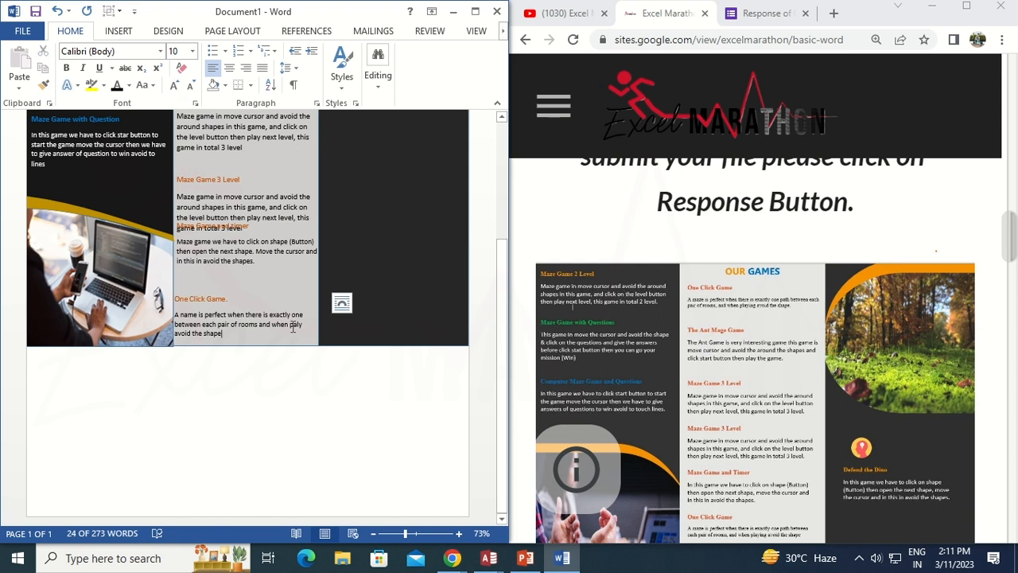
Draw a flowchart rounded-rectangle shape at the top of the dark right panel and adjust its size
{"action": "left_click_drag", "start_coordinate": [501, 373], "coordinate": [502, 267]}
{"action": "left_click_drag", "start_coordinate": [279, 381], "coordinate": [278, 392]}
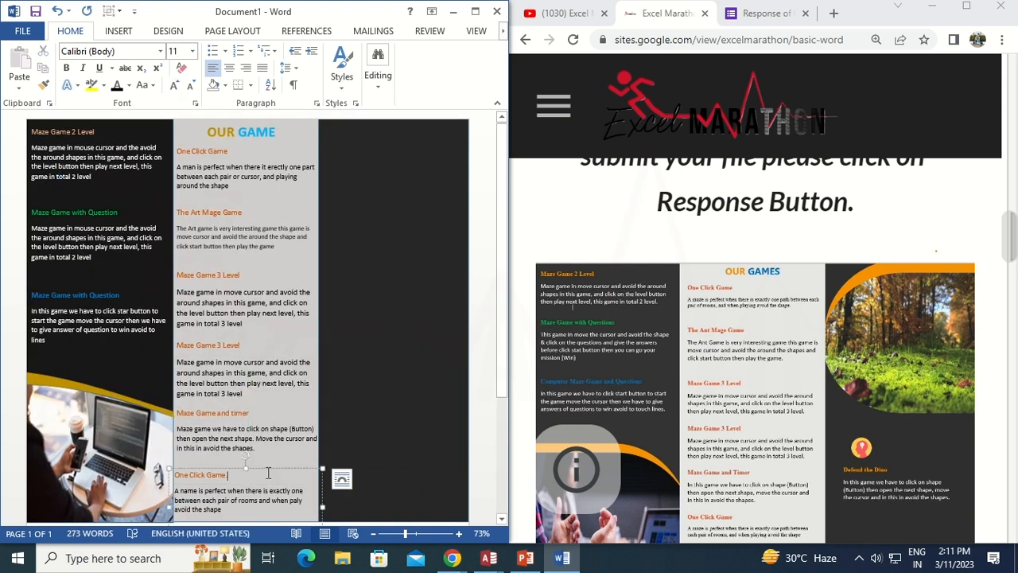
{"action": "left_click", "coordinate": [117, 30]}
{"action": "left_click", "coordinate": [159, 76]}
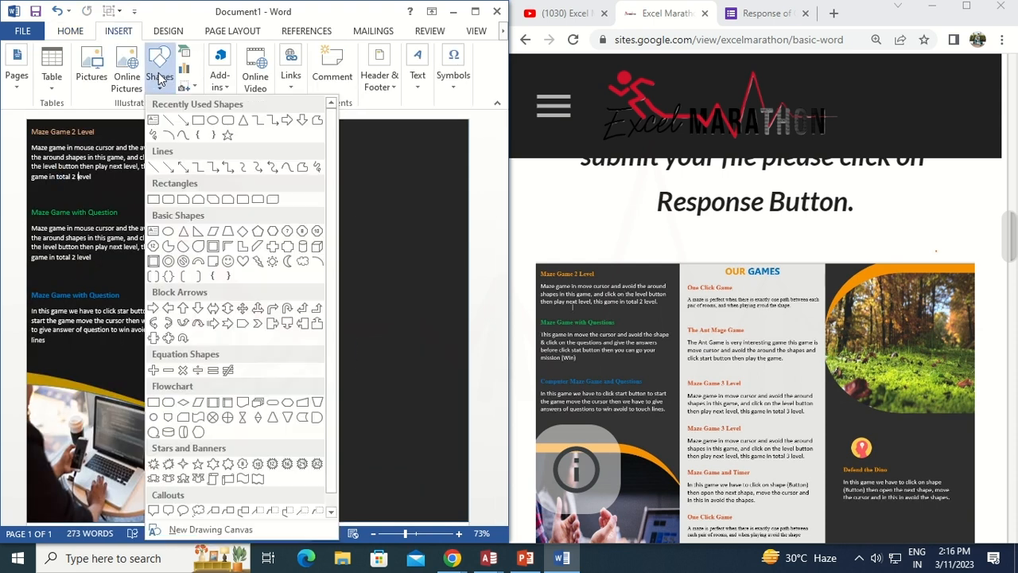
{"action": "scroll", "coordinate": [219, 299], "scroll_direction": "down", "scroll_amount": 1}
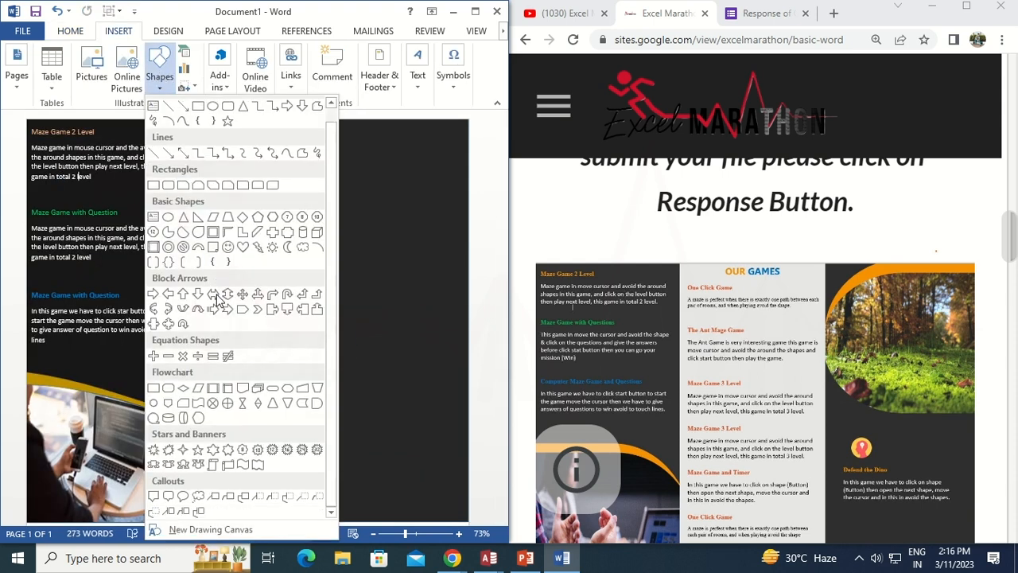
{"action": "left_click", "coordinate": [168, 388]}
{"action": "left_click_drag", "start_coordinate": [332, 180], "coordinate": [469, 248]}
{"action": "left_click_drag", "start_coordinate": [418, 202], "coordinate": [414, 186]}
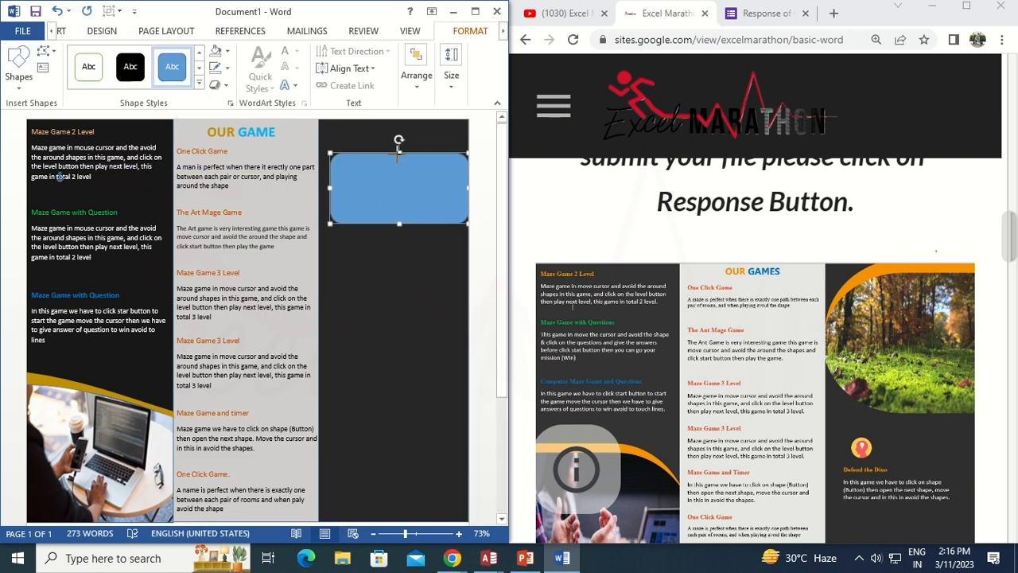
{"action": "left_click_drag", "start_coordinate": [399, 153], "coordinate": [400, 144]}
{"action": "right_click", "coordinate": [400, 177]}
{"action": "left_click", "coordinate": [415, 285]}
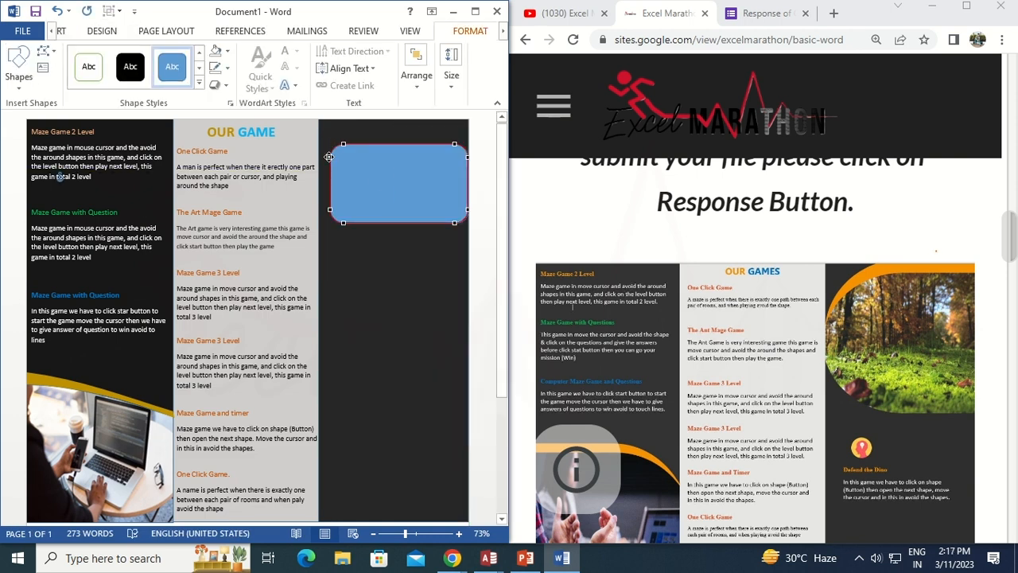